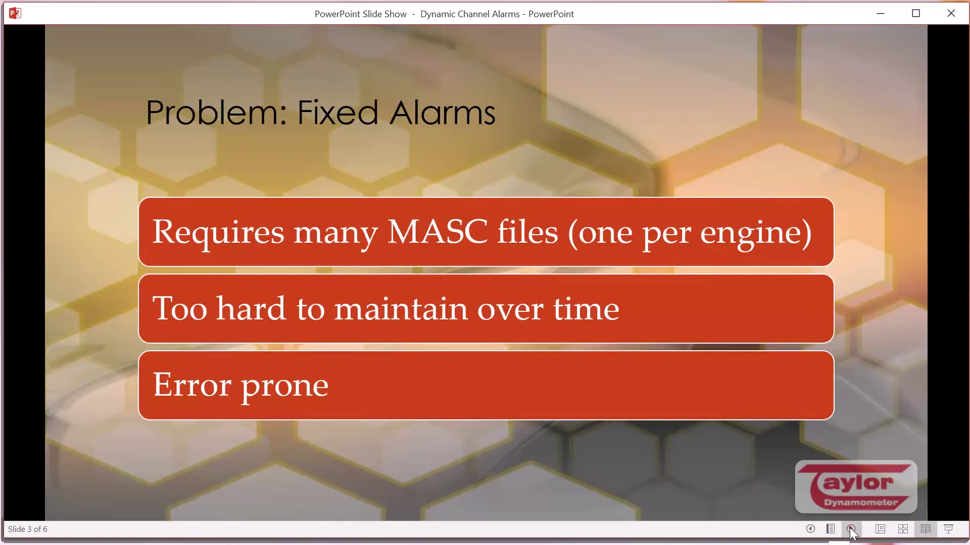
# - Advance the presentation to the Dynamic Channel Alarms slide and switch to Taylor DynPro2
pyautogui.click(850, 529)
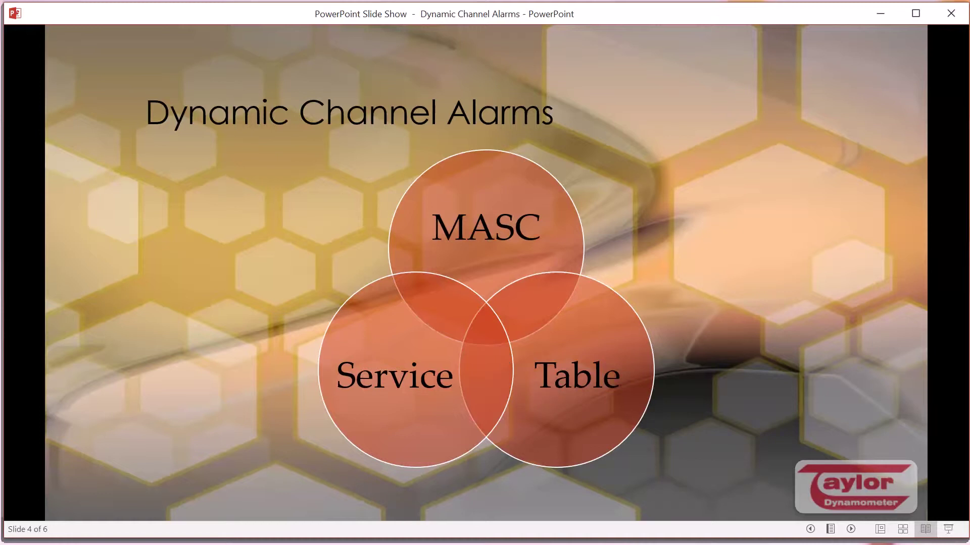
pyautogui.hotkey('alt', 'Tab')
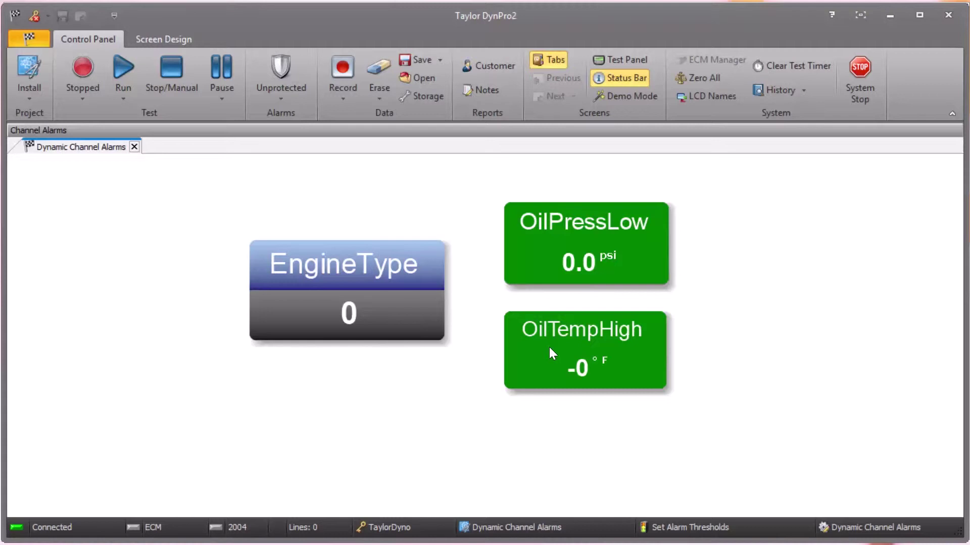
# - Set the EngineType channel value to Model2, followed by Model3
pyautogui.rightClick(399, 282)
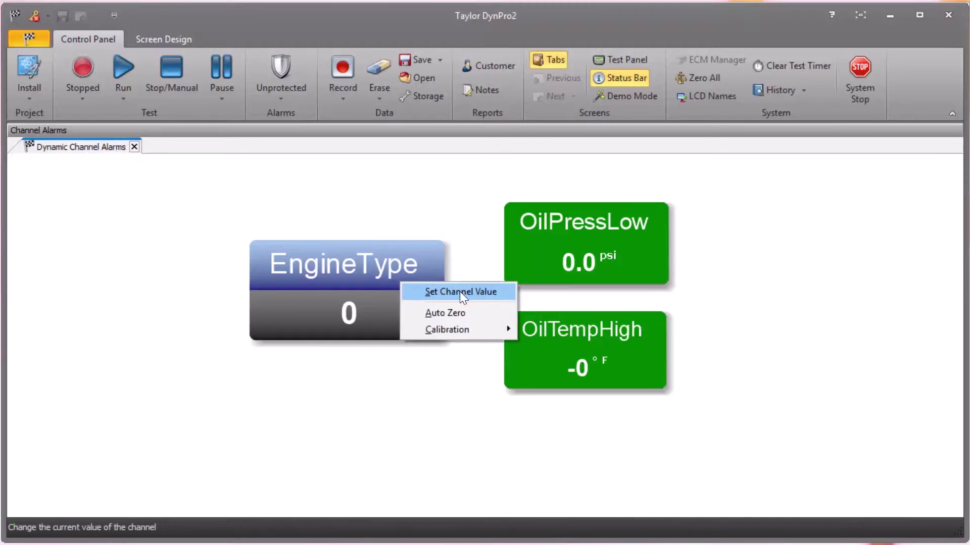
pyautogui.click(358, 286)
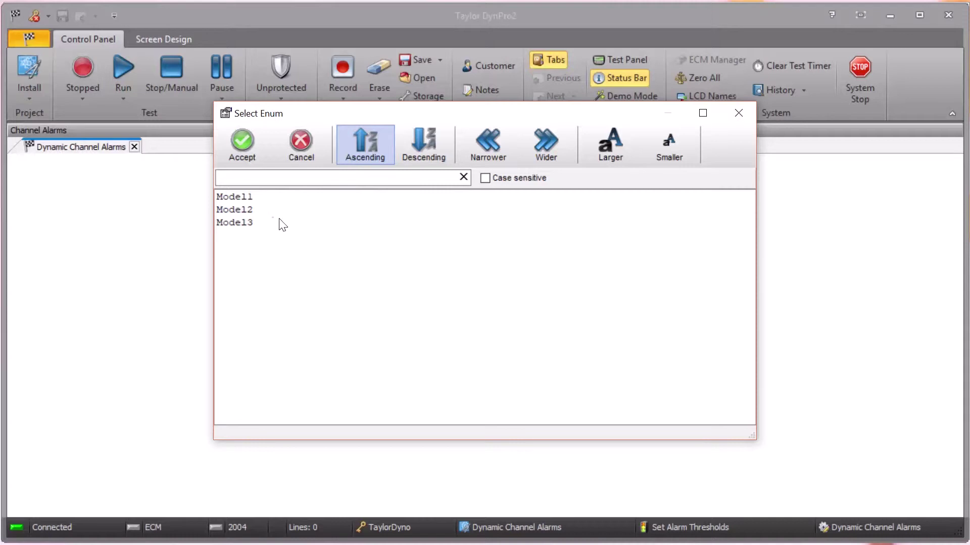
pyautogui.click(243, 206)
pyautogui.click(248, 152)
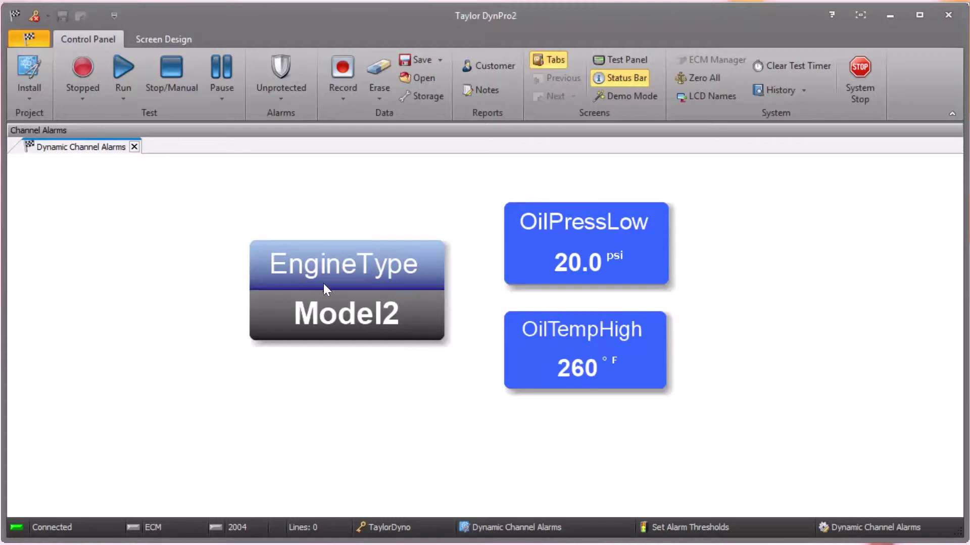
pyautogui.click(373, 273)
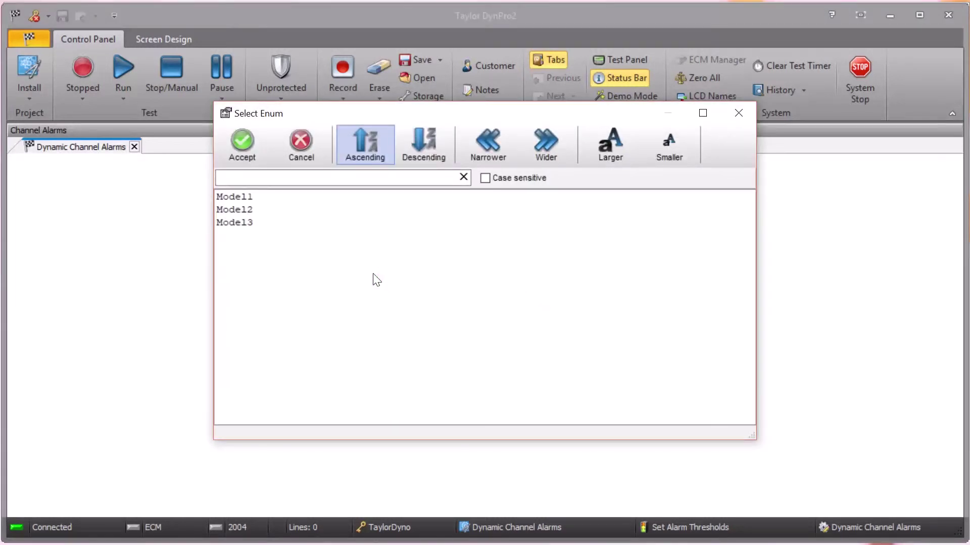
pyautogui.doubleClick(242, 221)
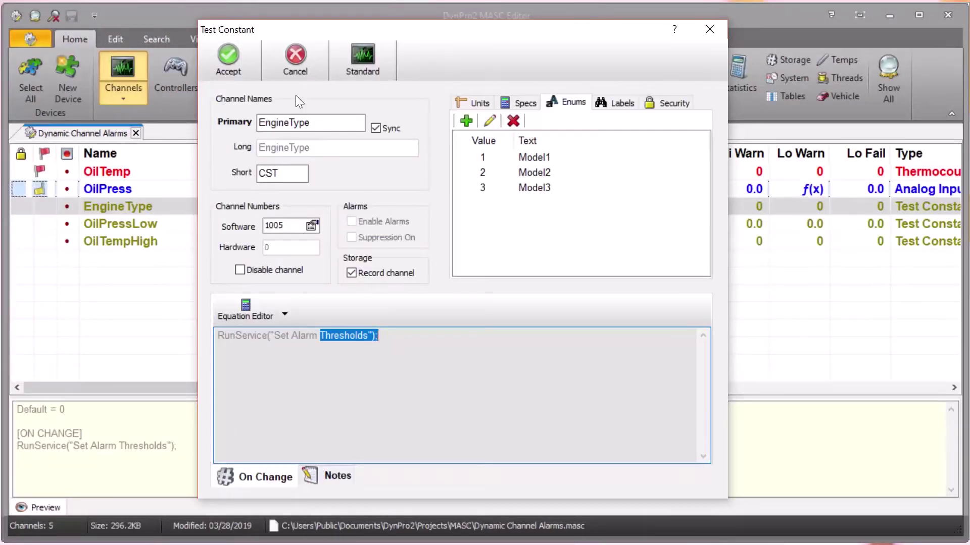
# - Close the EngineType test constant without changes and examine the OilPressLow and OilTempHigh channels in the MASC file
pyautogui.click(295, 61)
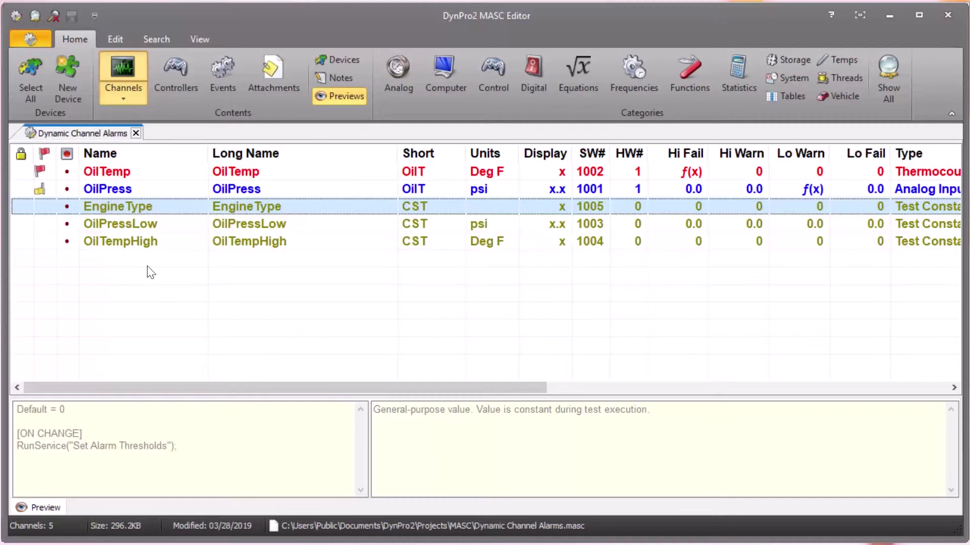
pyautogui.click(181, 247)
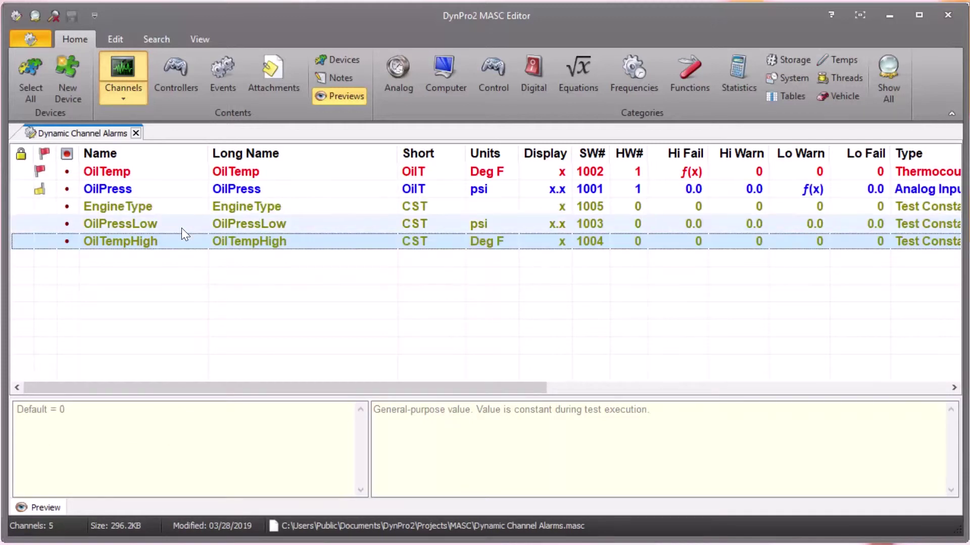
pyautogui.click(181, 228)
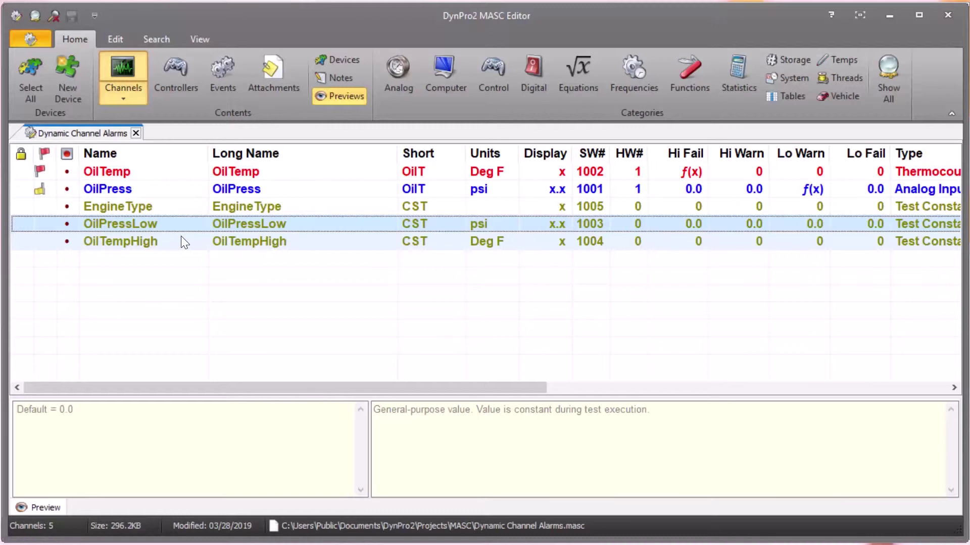
pyautogui.click(183, 229)
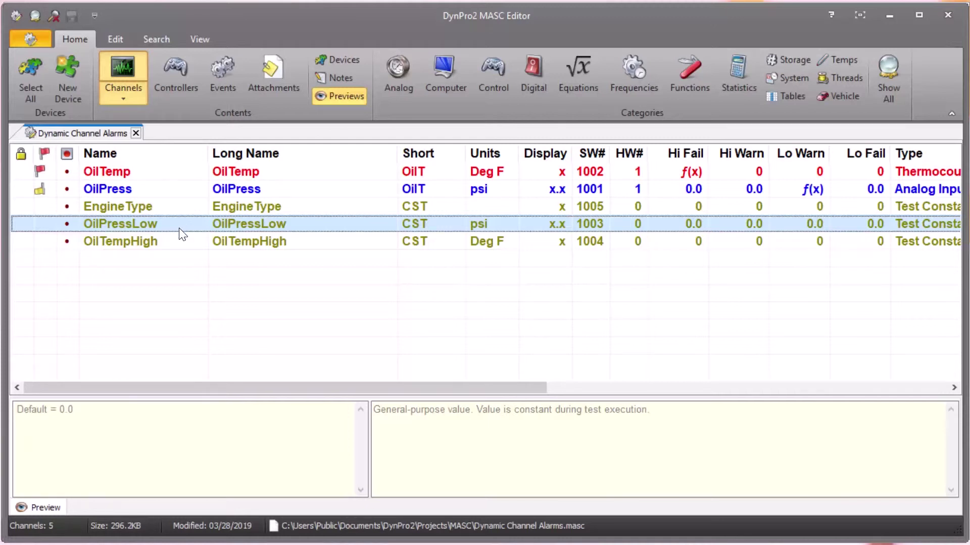
pyautogui.click(180, 241)
pyautogui.click(180, 222)
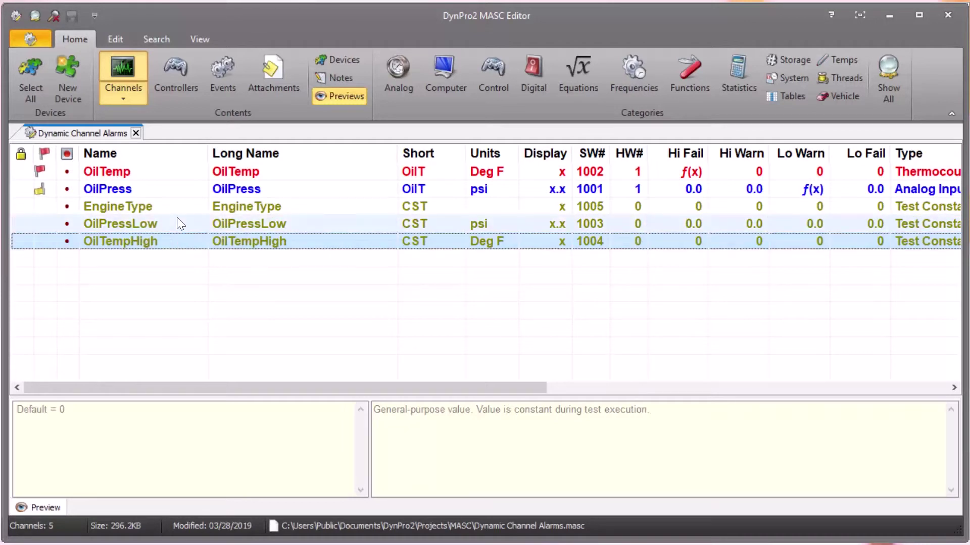
pyautogui.click(177, 242)
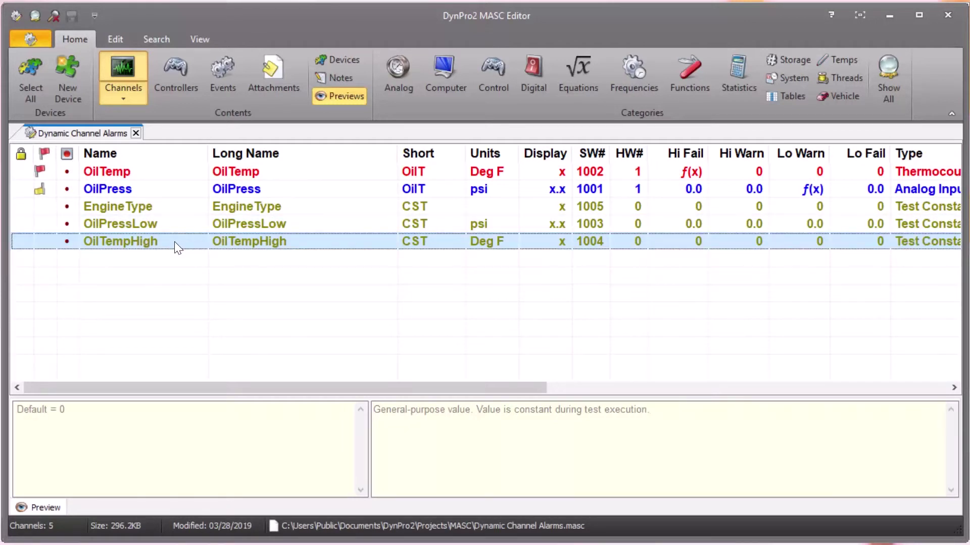
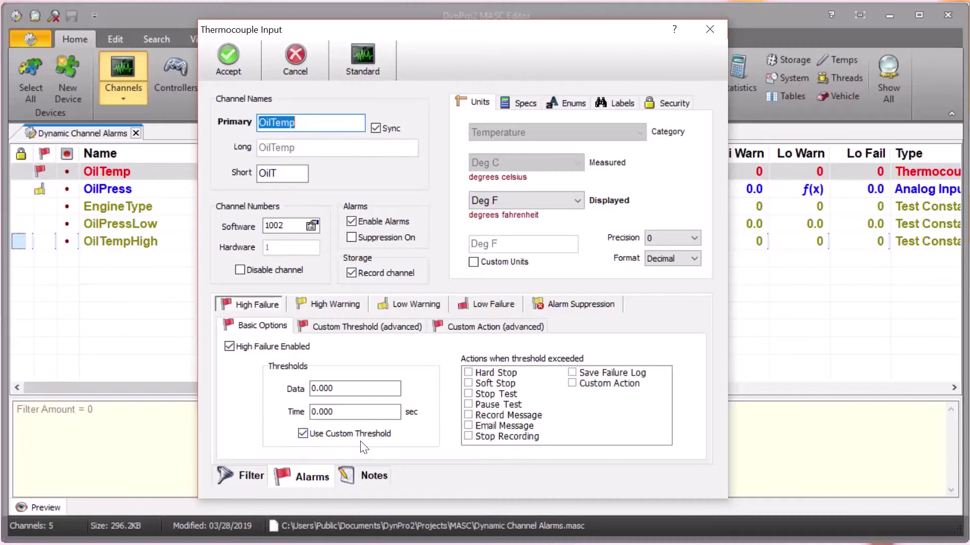
# - Examine the custom threshold equation of the OilTemp high failure alarm and close the channel without changes
pyautogui.click(374, 324)
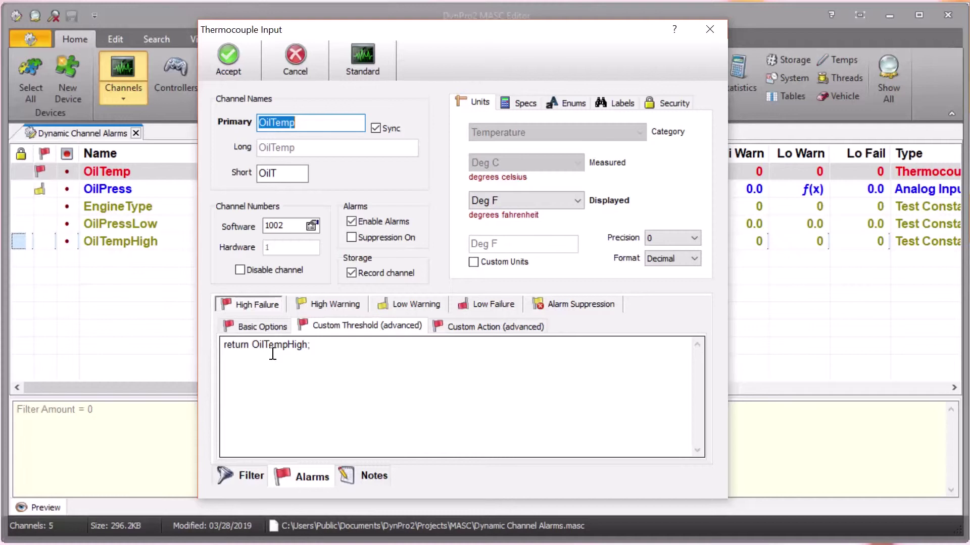
pyautogui.doubleClick(318, 358)
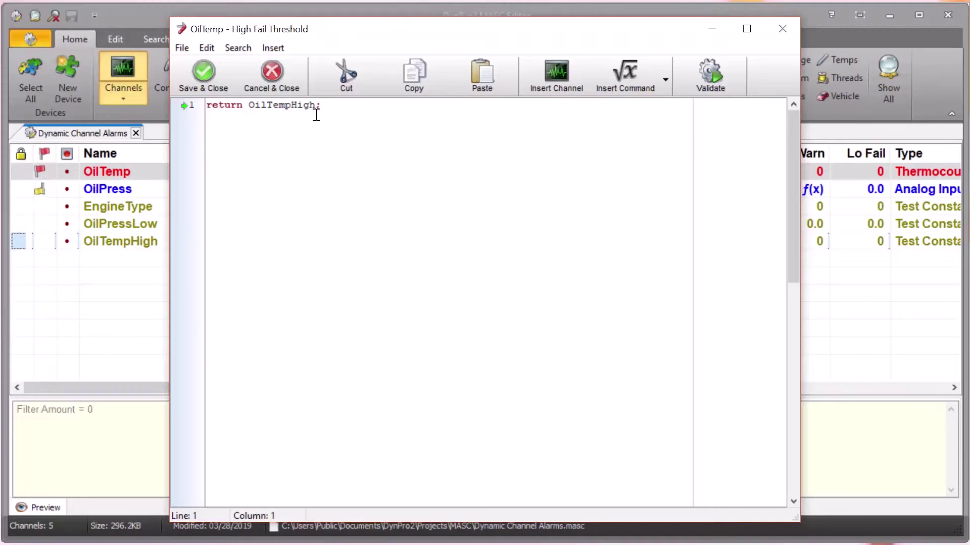
pyautogui.click(276, 76)
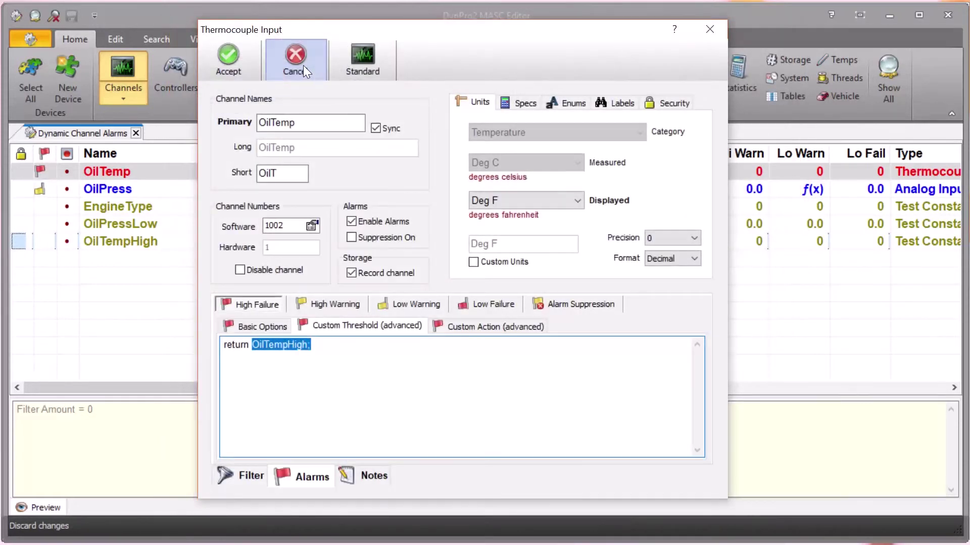
pyautogui.click(303, 65)
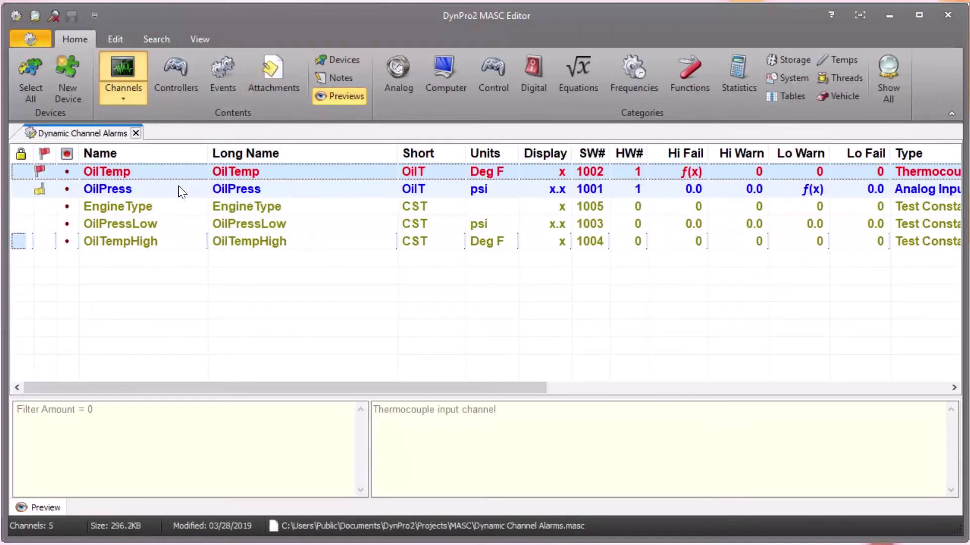
# - Examine the low warning options and custom threshold equation of the OilPress channel, closing it without changes
pyautogui.click(179, 187)
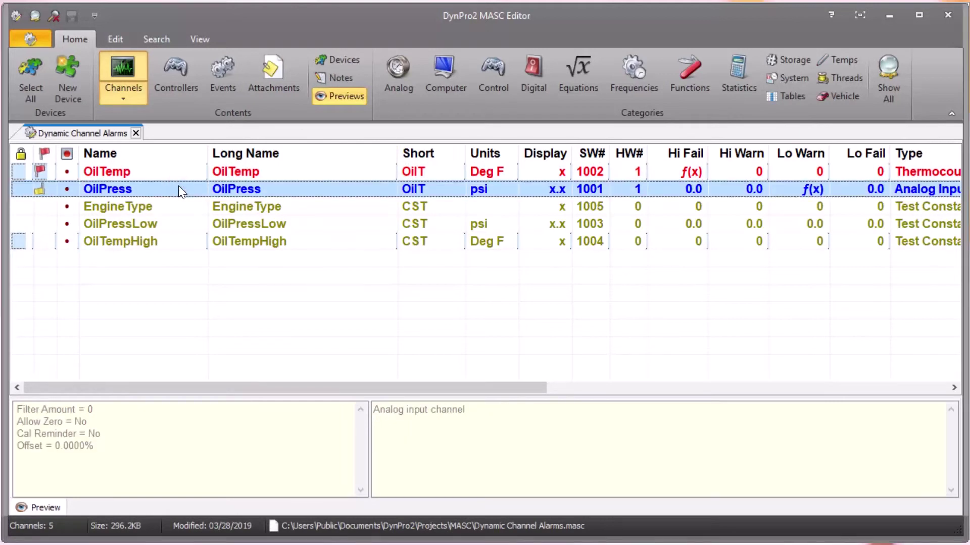
pyautogui.doubleClick(178, 185)
pyautogui.click(384, 475)
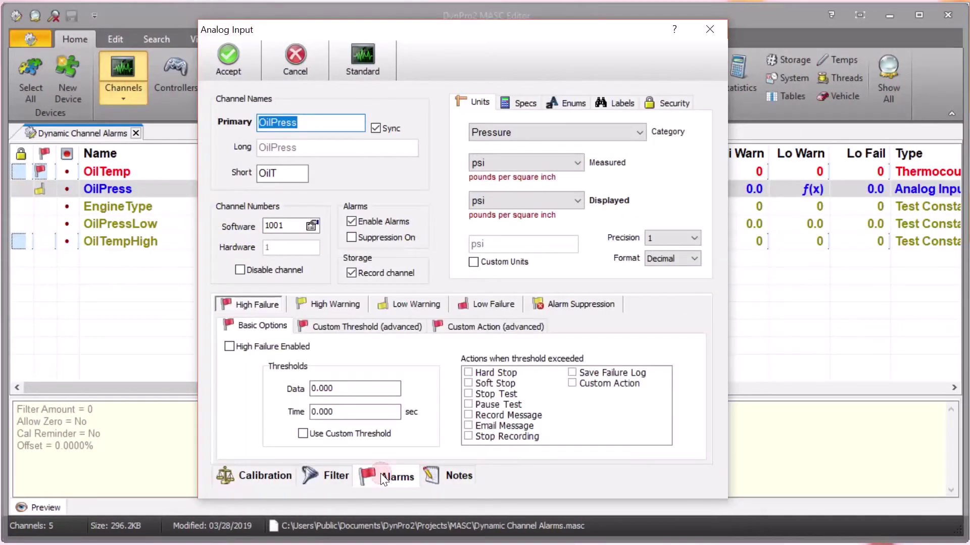
pyautogui.click(416, 305)
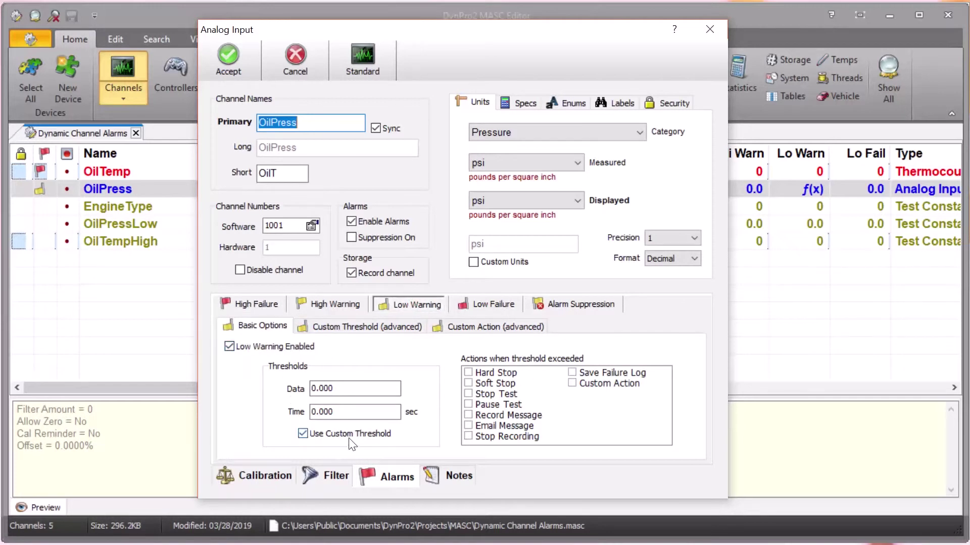
pyautogui.click(359, 328)
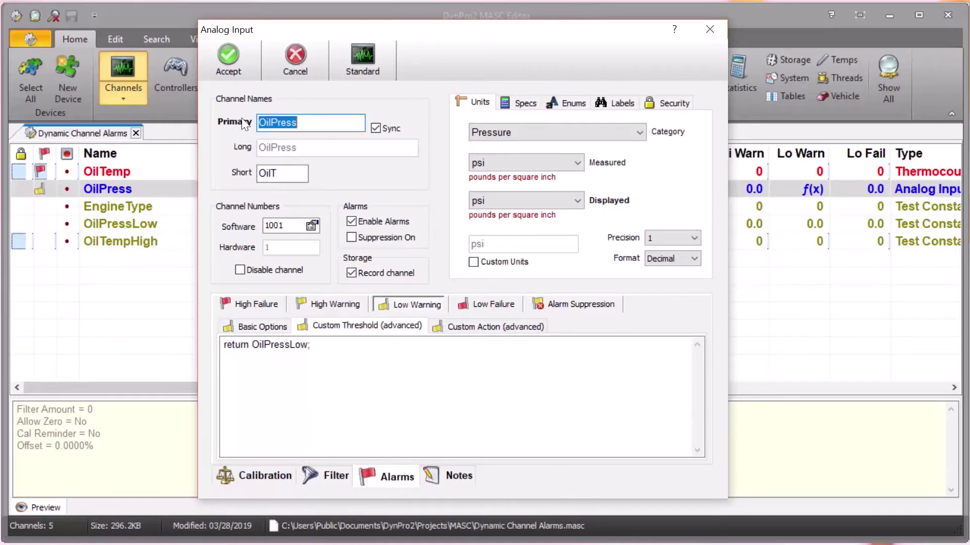
pyautogui.click(297, 69)
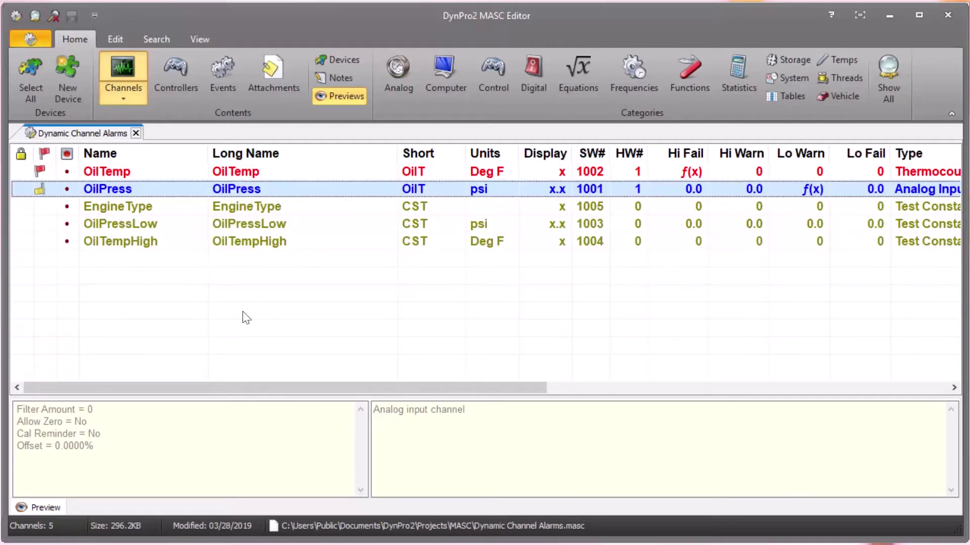
# - Switch to Taylor DynPro2 and view the selectable EngineType values without choosing one
pyautogui.click(170, 201)
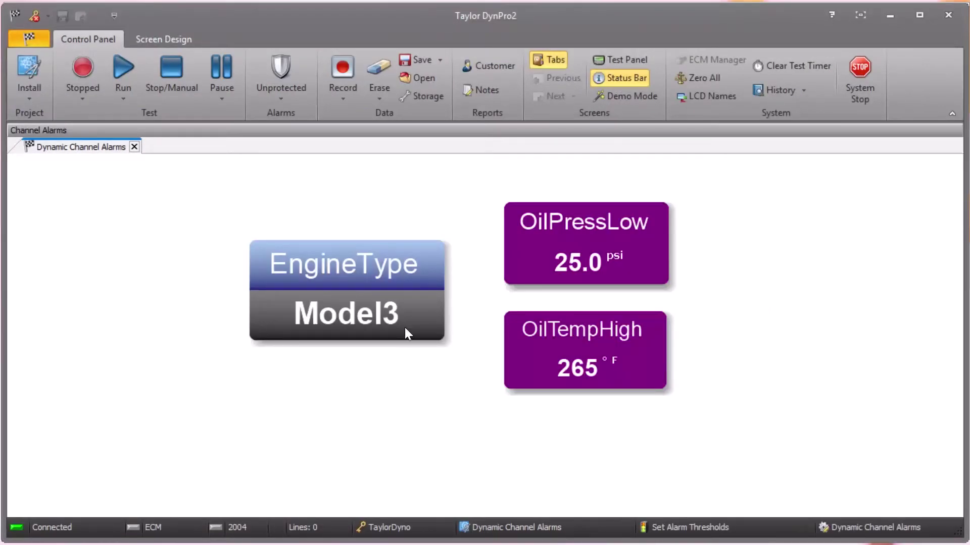
pyautogui.click(363, 284)
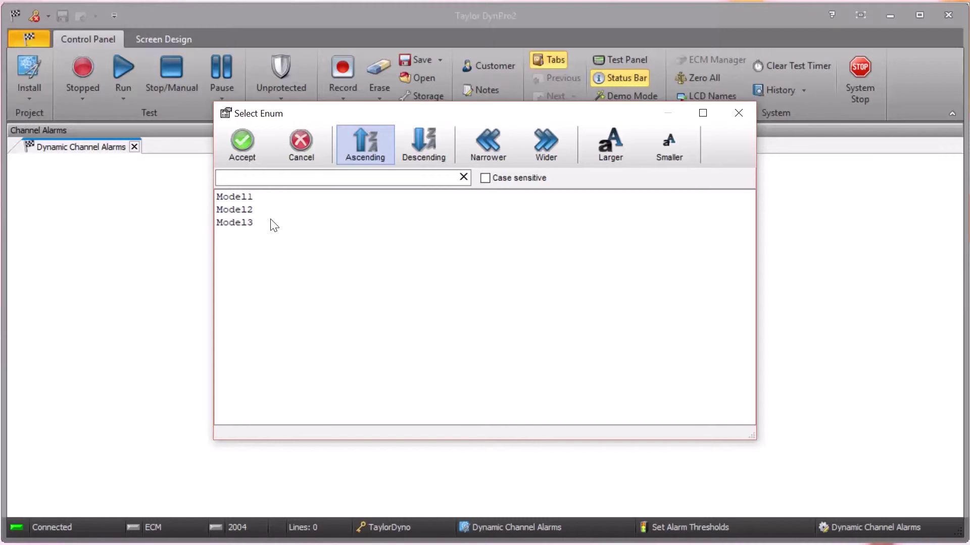
pyautogui.click(301, 151)
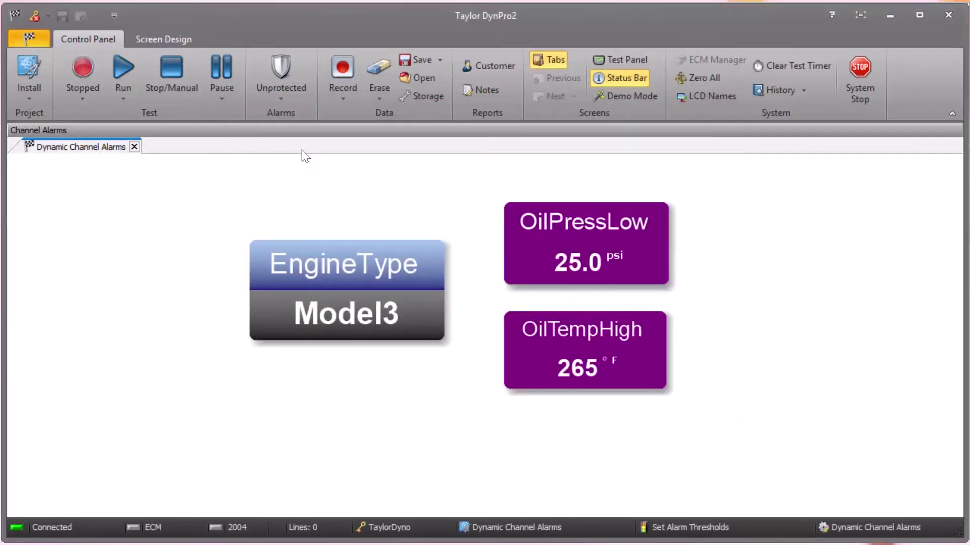
# - In the MASC Editor, review the EngineType channel's enumerations and the entry form for adding one, discarding any changes
pyautogui.hotkey('alt', 'Tab')
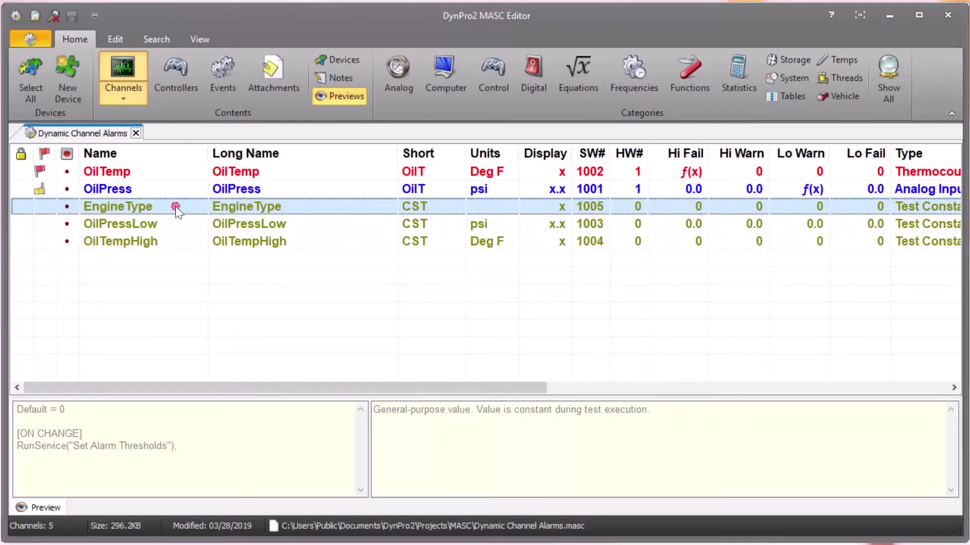
pyautogui.doubleClick(174, 206)
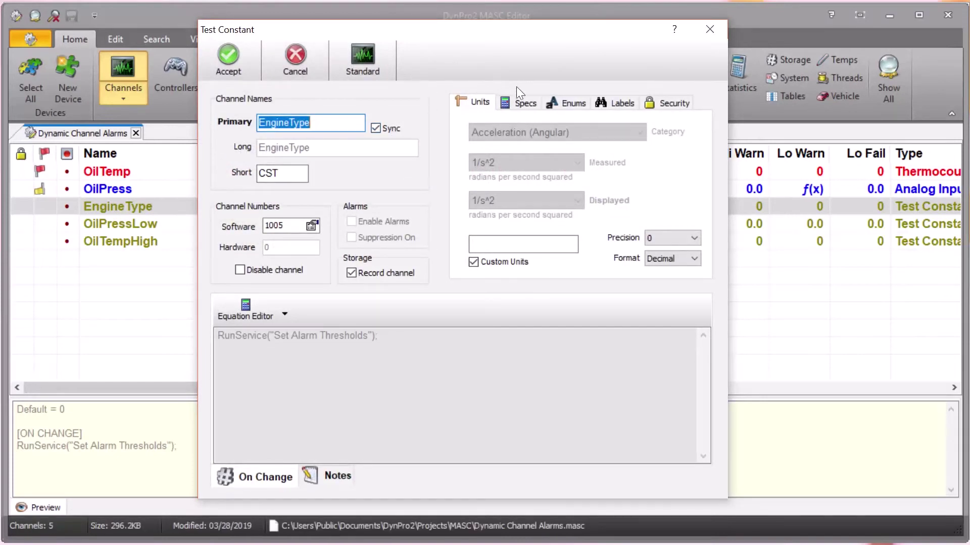
pyautogui.click(588, 109)
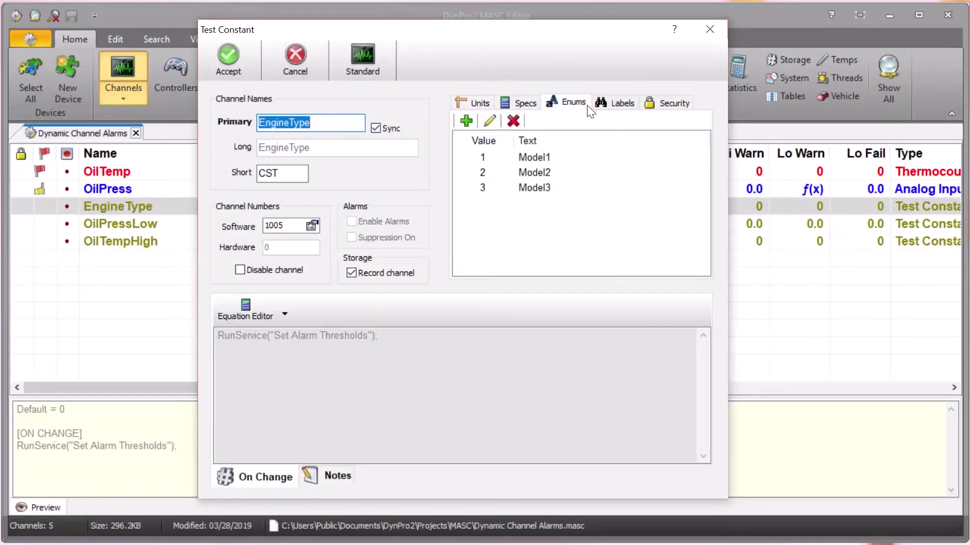
pyautogui.click(466, 120)
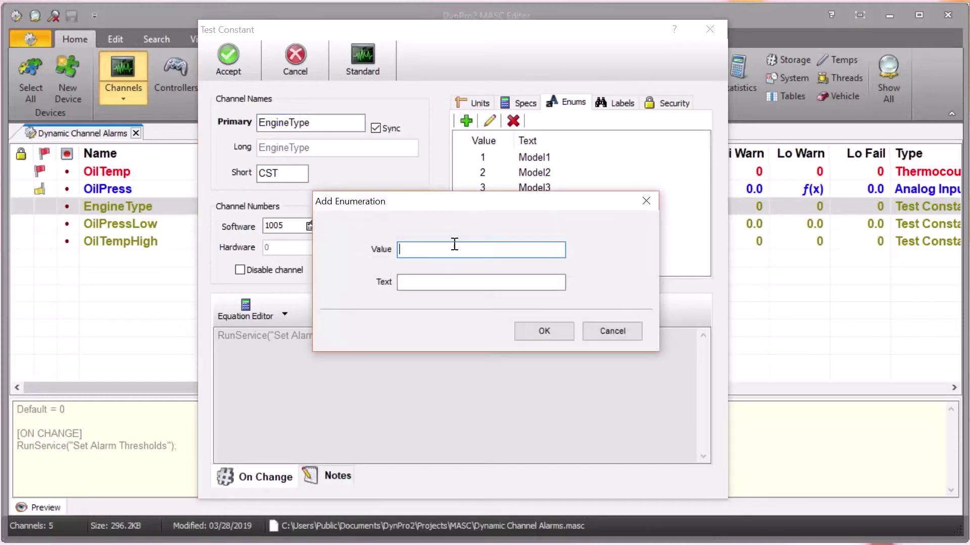
pyautogui.click(608, 329)
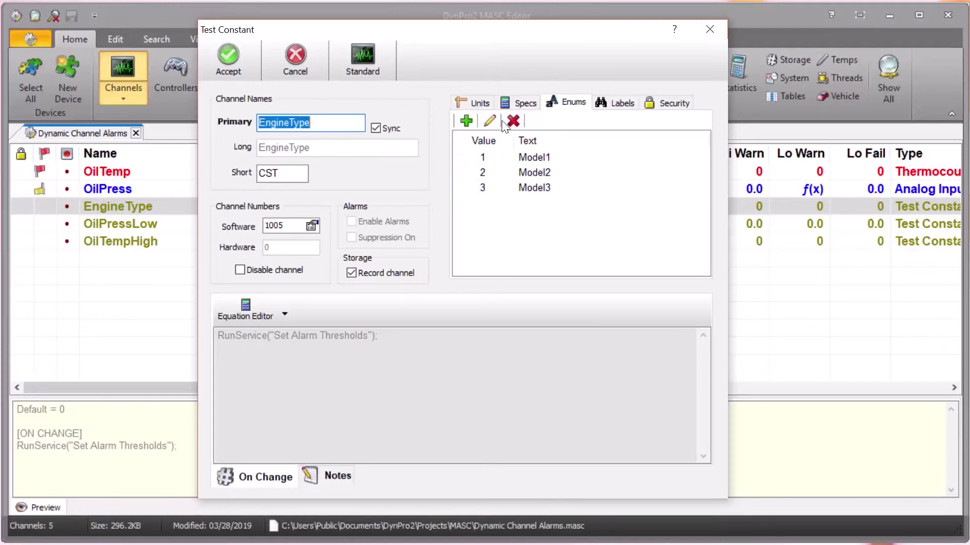
pyautogui.click(468, 104)
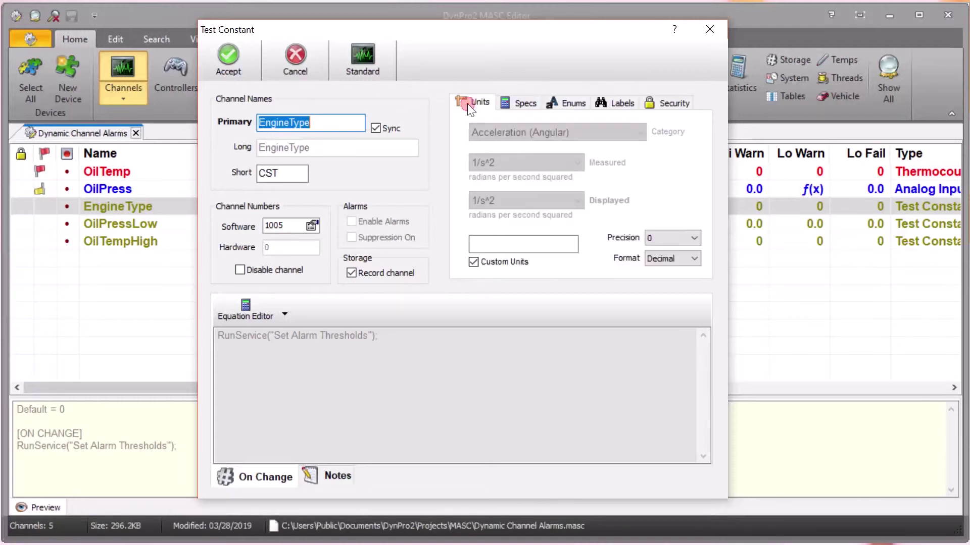
pyautogui.click(289, 58)
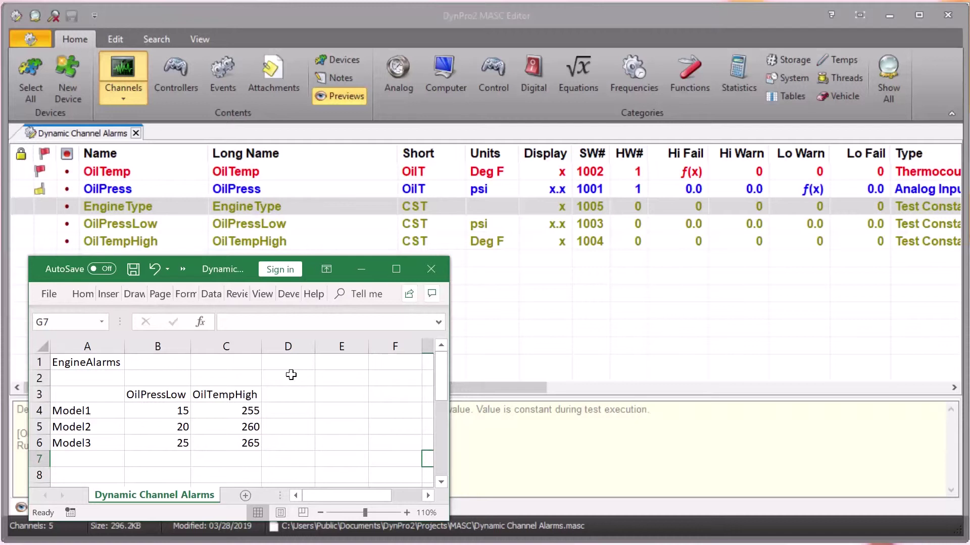
# - Examine the table name EngineAlarms and the engine model rows in the Excel alarm table
pyautogui.click(111, 363)
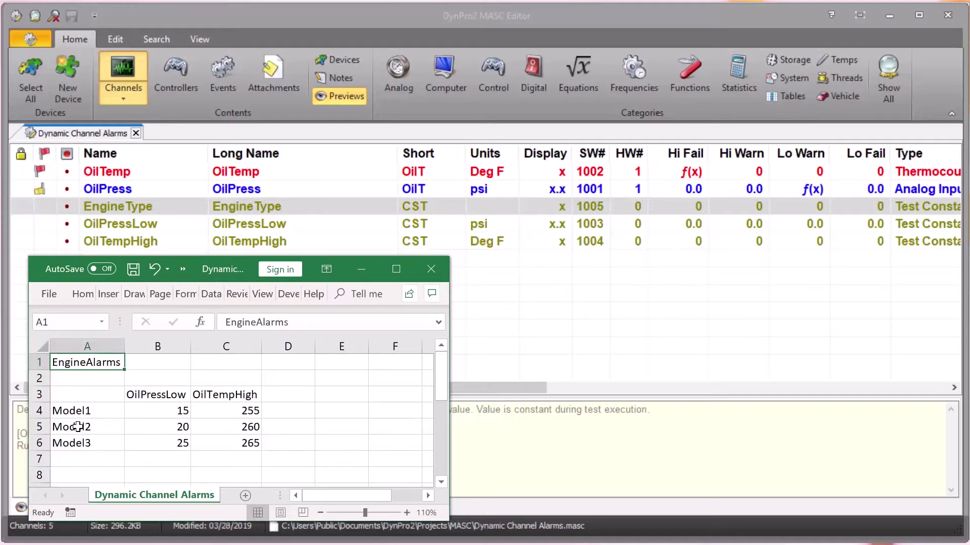
pyautogui.click(78, 444)
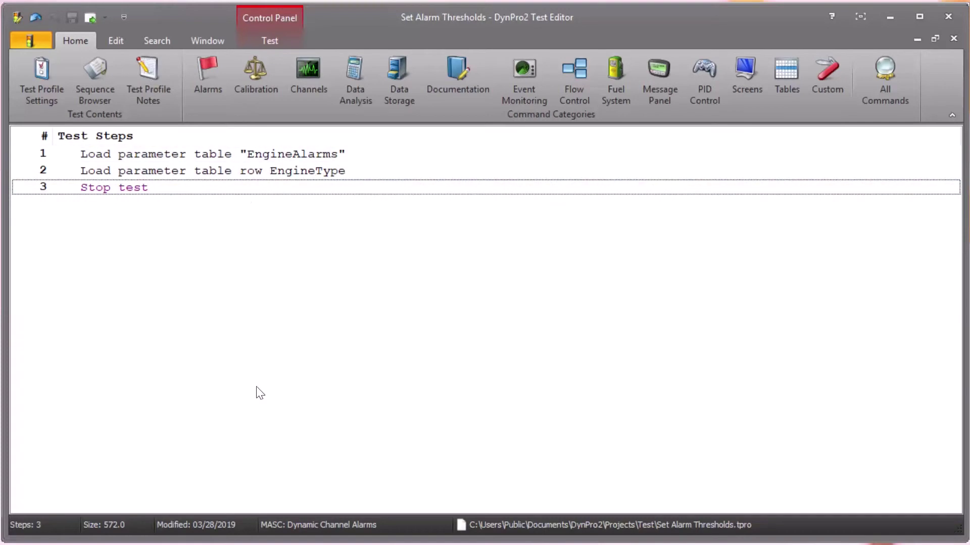
# - Compare the EngineType channel's enumerations in the MASC Editor with the model rows in the Excel alarm table
pyautogui.hotkey('alt', 'Tab')
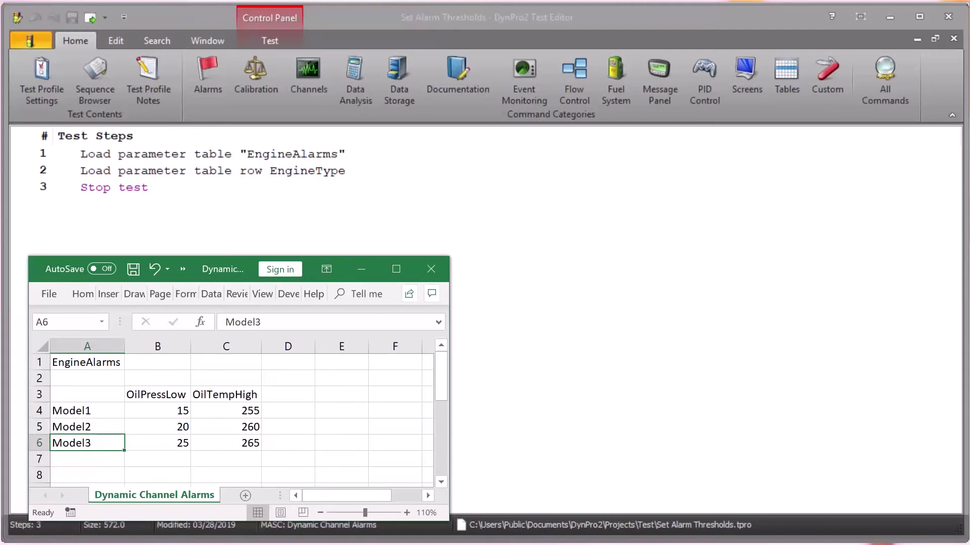
pyautogui.hotkey('alt', 'Tab')
pyautogui.click(179, 207)
pyautogui.doubleClick(178, 202)
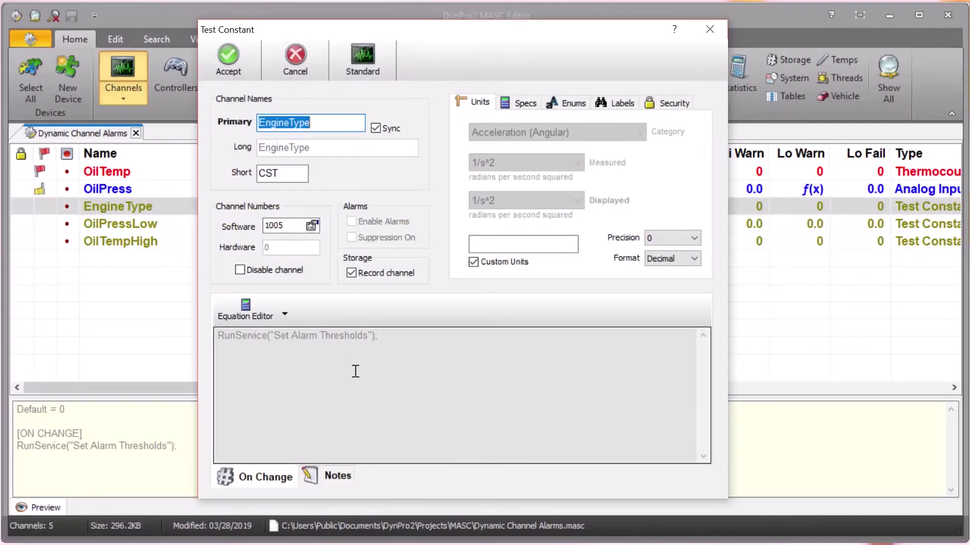
pyautogui.click(576, 98)
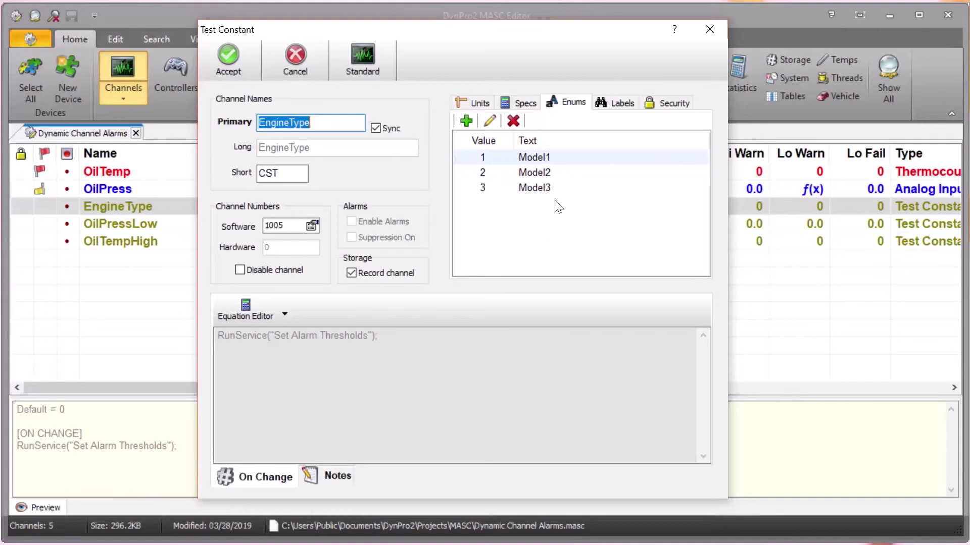
pyautogui.hotkey('alt', 'Tab')
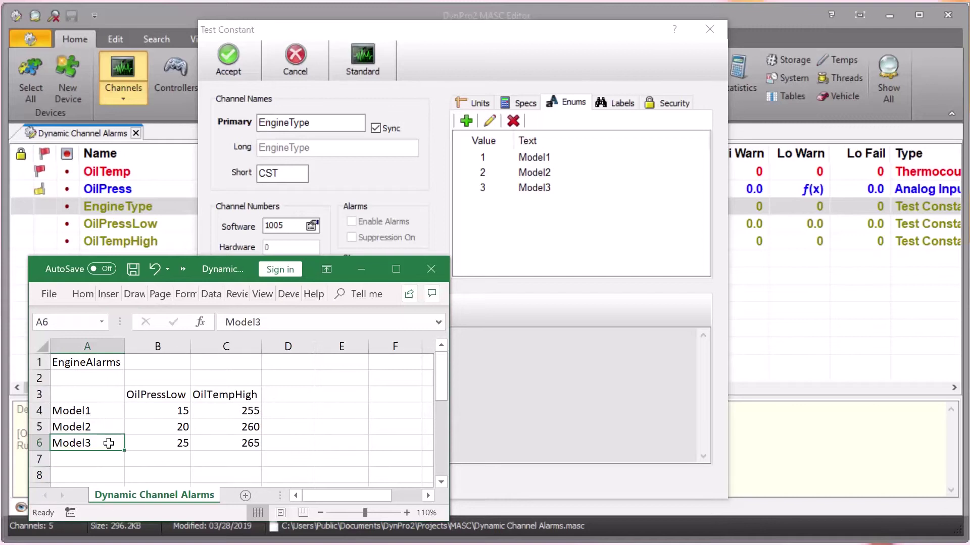
pyautogui.click(474, 38)
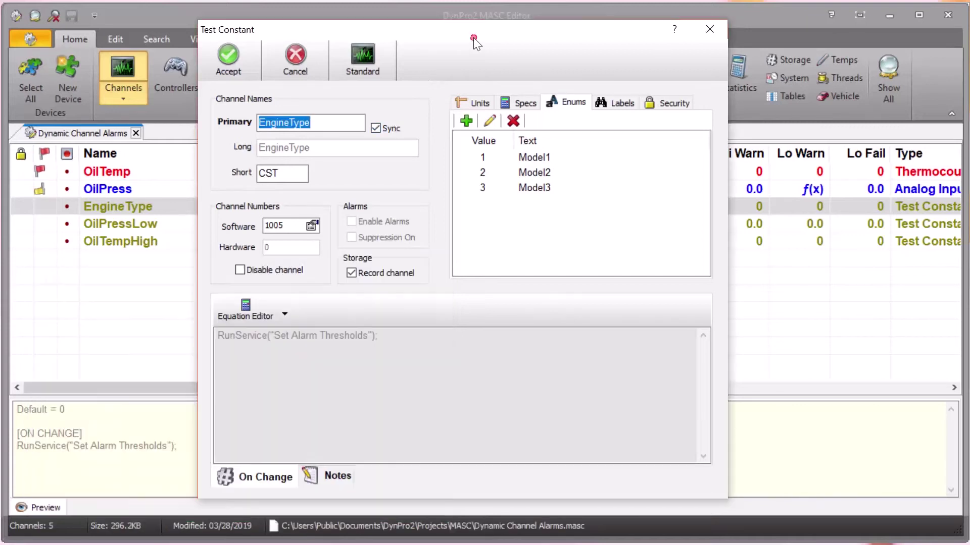
# - Examine the EngineType channel's unit settings and On Change equation in the equation editor, closing everything without changes
pyautogui.click(476, 101)
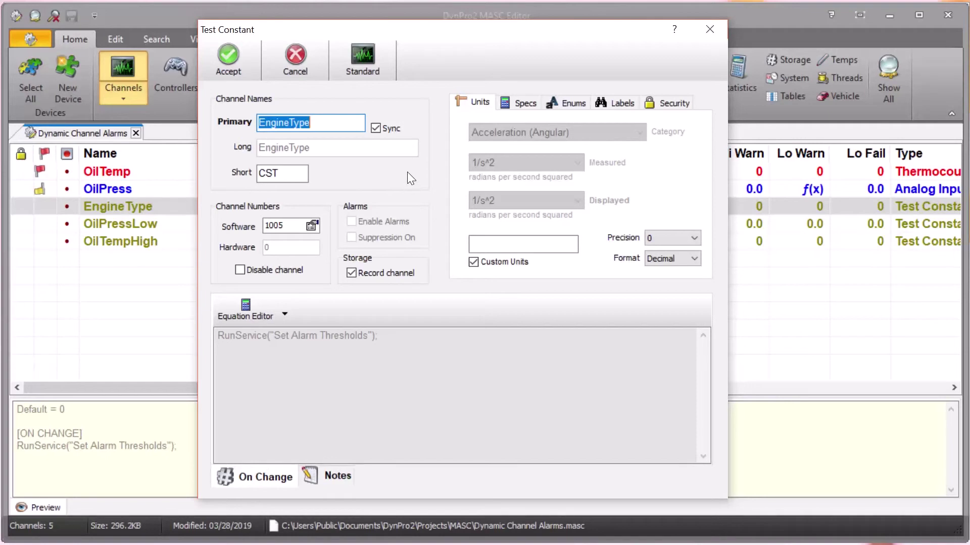
pyautogui.doubleClick(365, 399)
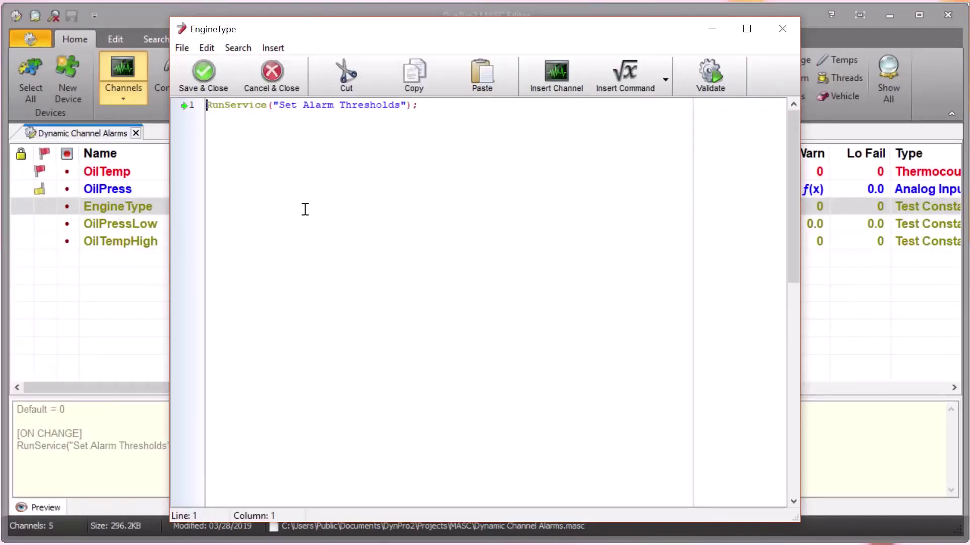
pyautogui.click(277, 86)
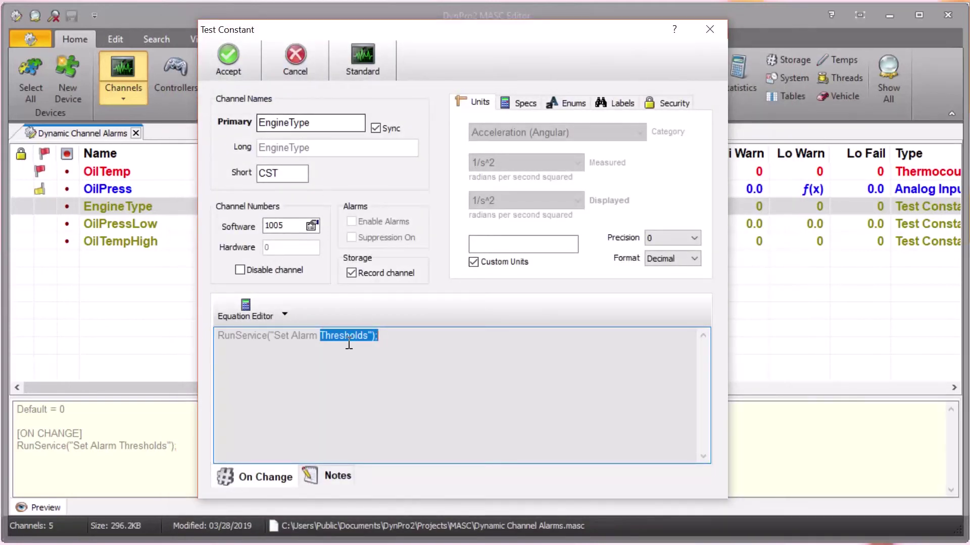
pyautogui.doubleClick(278, 370)
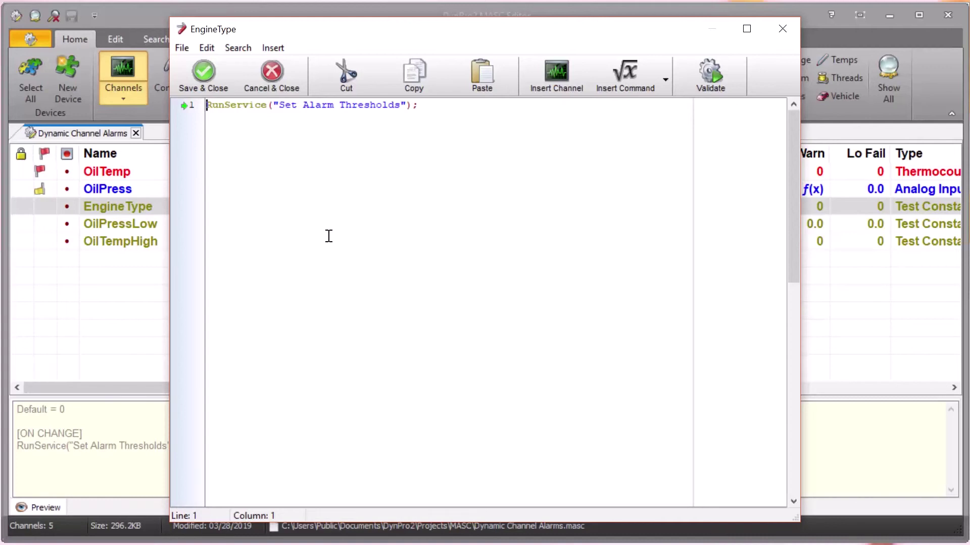
pyautogui.click(270, 74)
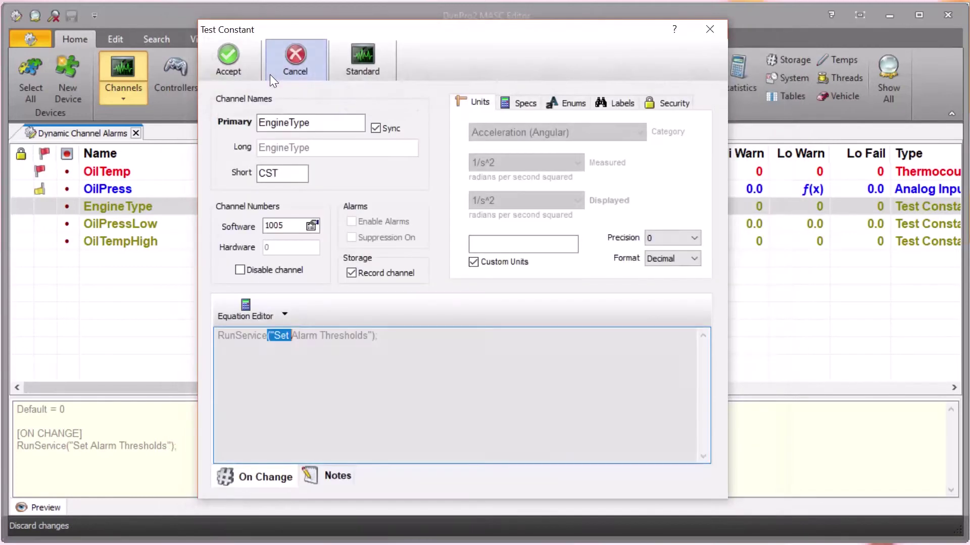
pyautogui.click(294, 56)
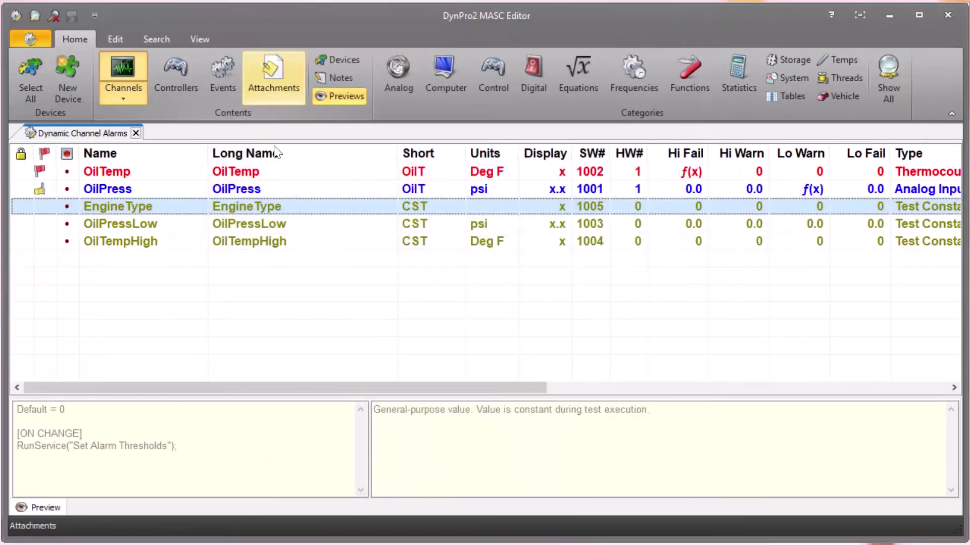
# - Switch to the DynPro2 Project Editor and view the tests included in the Dynamic Channel Alarms project
pyautogui.hotkey('alt', 'F4')
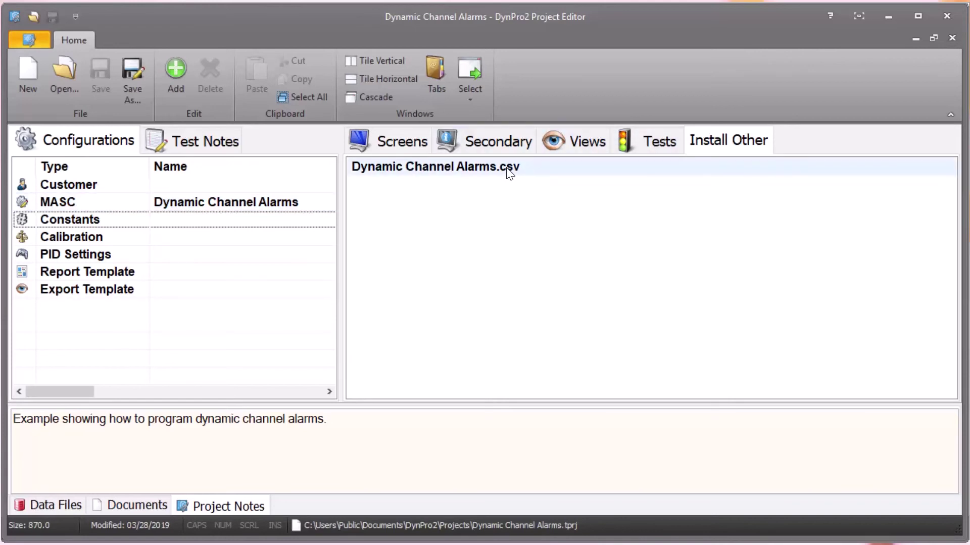
pyautogui.click(665, 141)
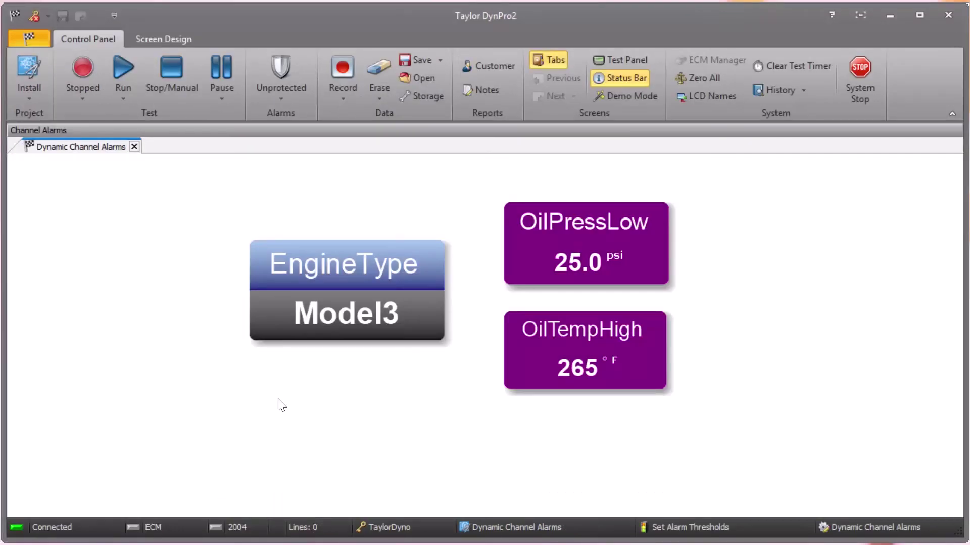
# - Switch to Taylor DynPro2 and set the EngineType value to Model1
pyautogui.click(419, 257)
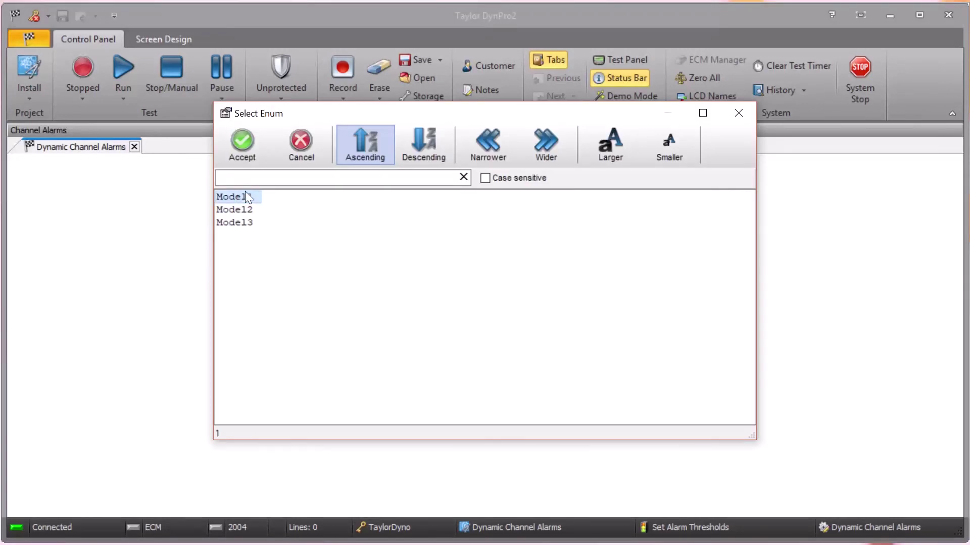
pyautogui.click(251, 152)
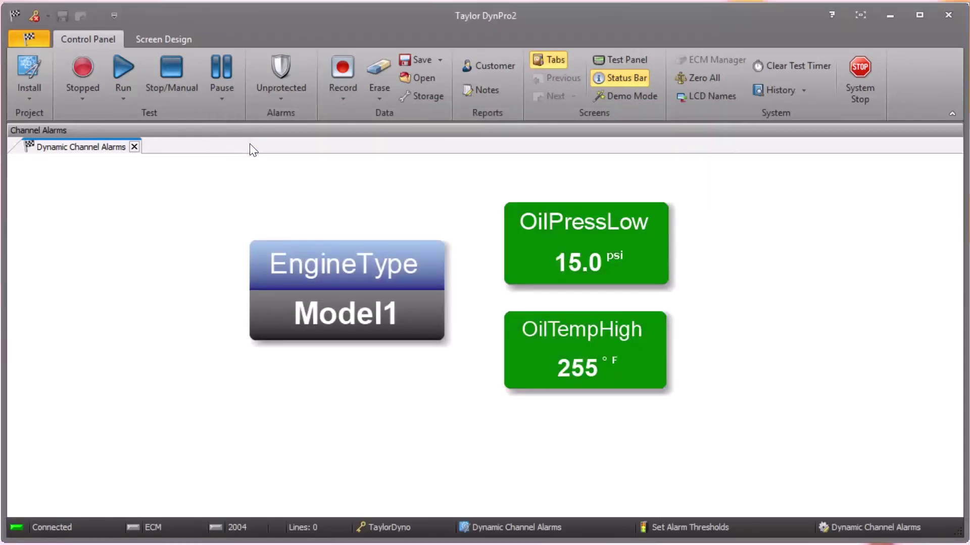
pyautogui.click(417, 299)
pyautogui.click(249, 197)
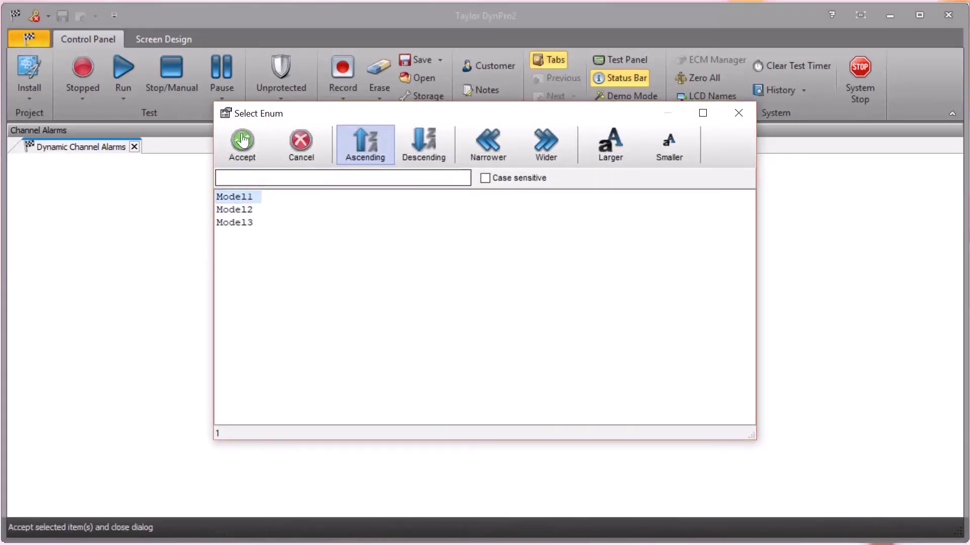
pyautogui.click(242, 149)
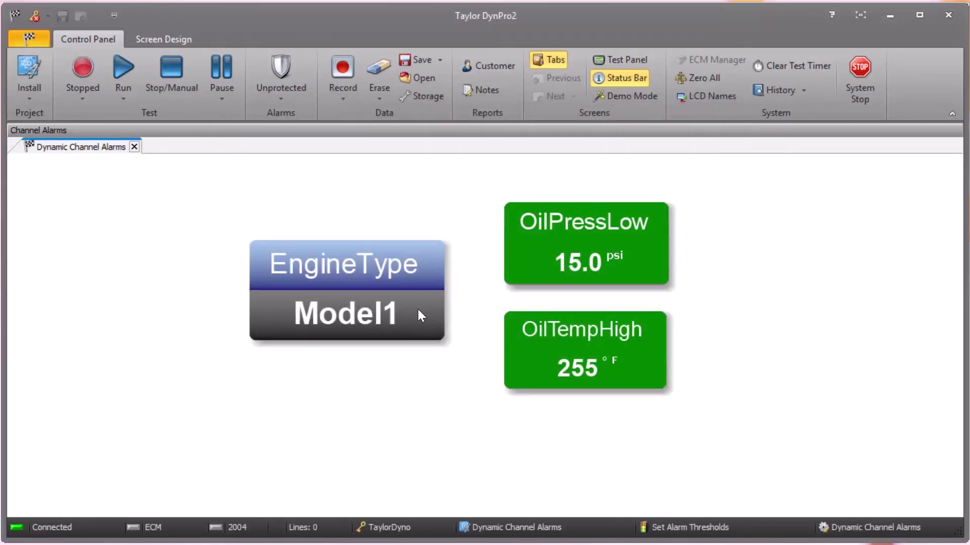
# - Set EngineType to Model2 and then to Model3 to load each model's alarm thresholds
pyautogui.click(353, 280)
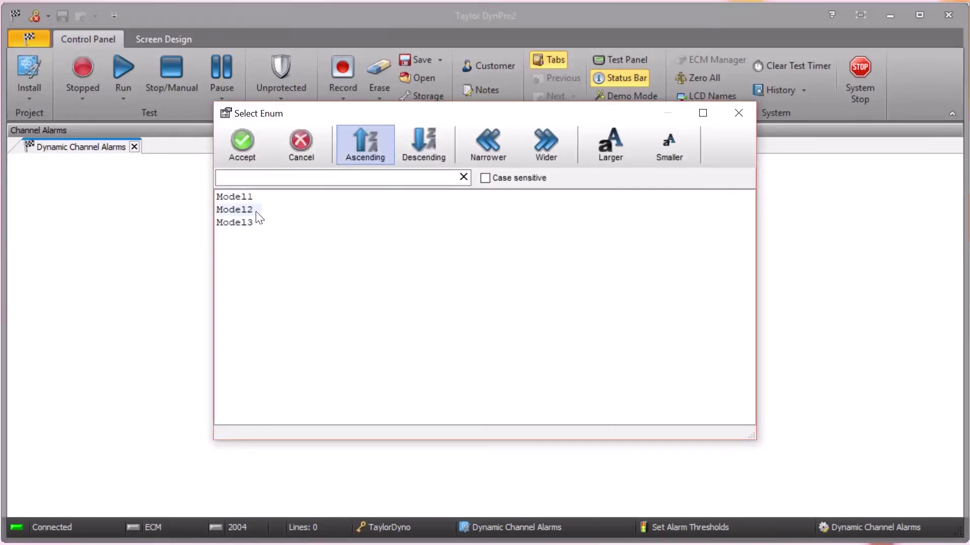
pyautogui.doubleClick(256, 211)
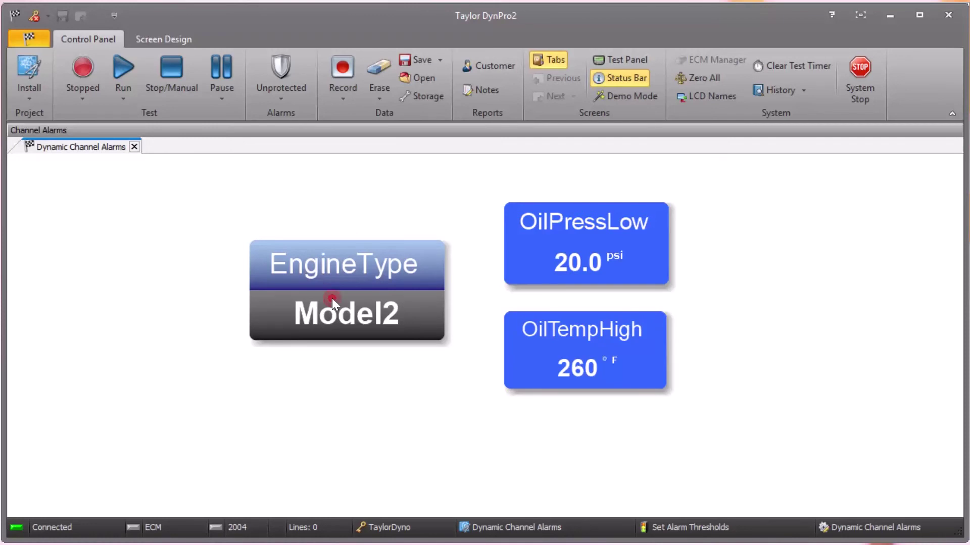
pyautogui.click(332, 298)
pyautogui.doubleClick(245, 223)
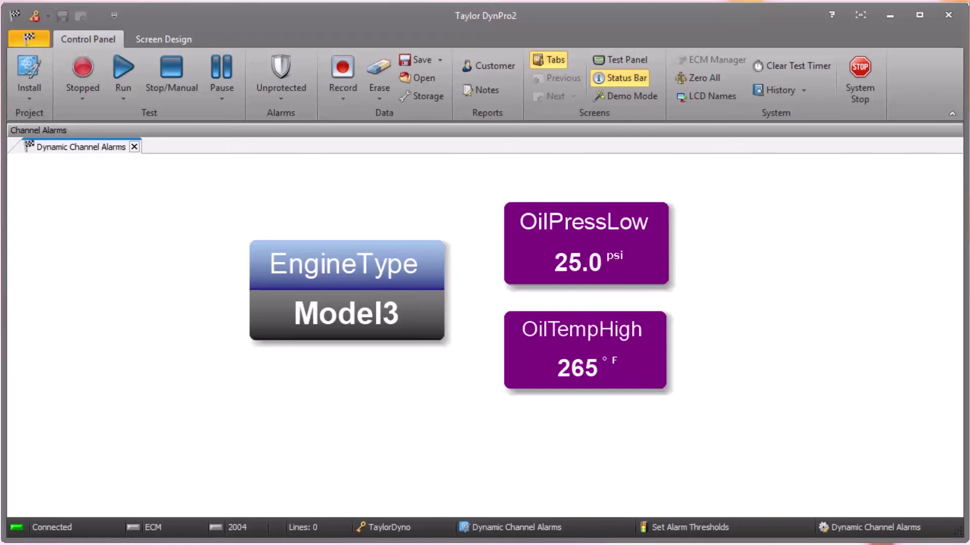
# - Switch to the MASC Editor and examine the OilTemp channel's high failure options and custom threshold equation, closing it without changes
pyautogui.hotkey('alt', 'Tab')
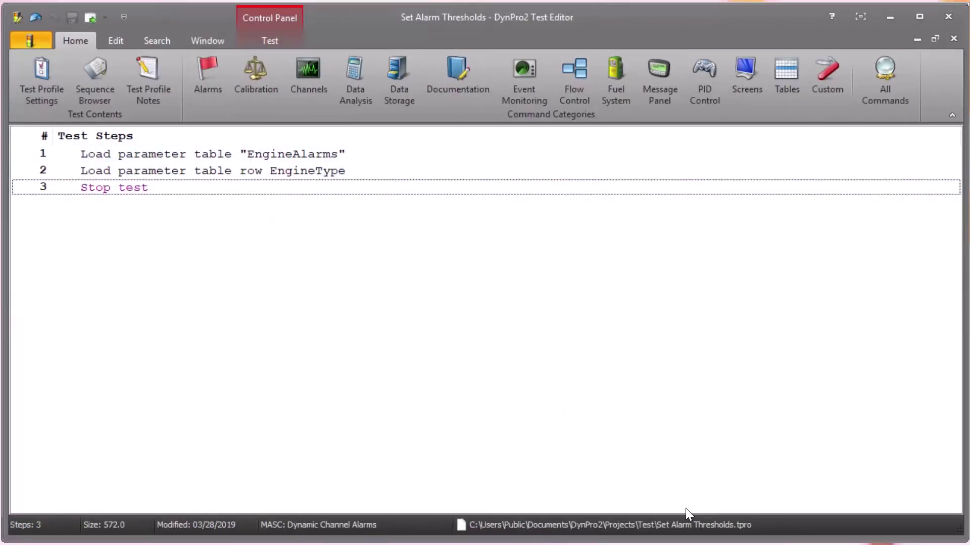
pyautogui.hotkey('alt', 'Tab')
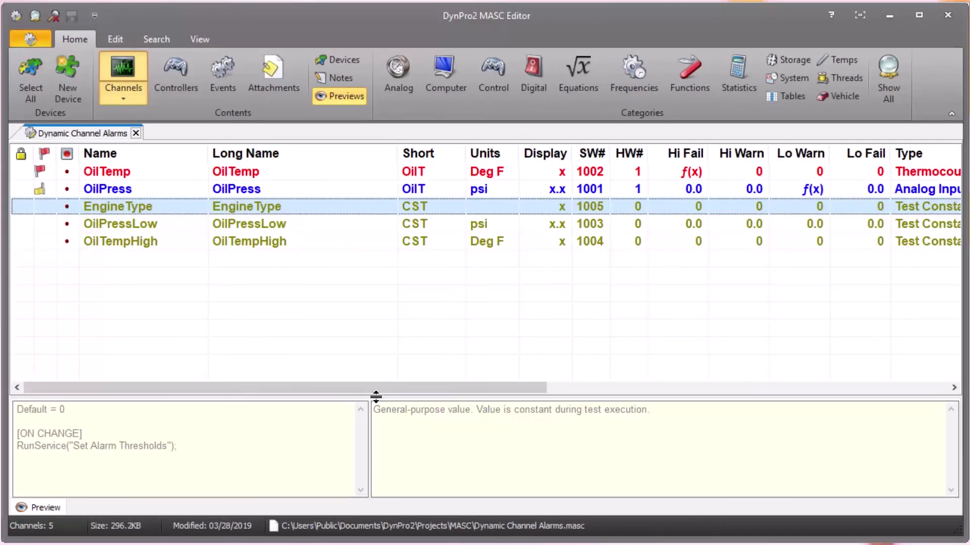
pyautogui.click(187, 170)
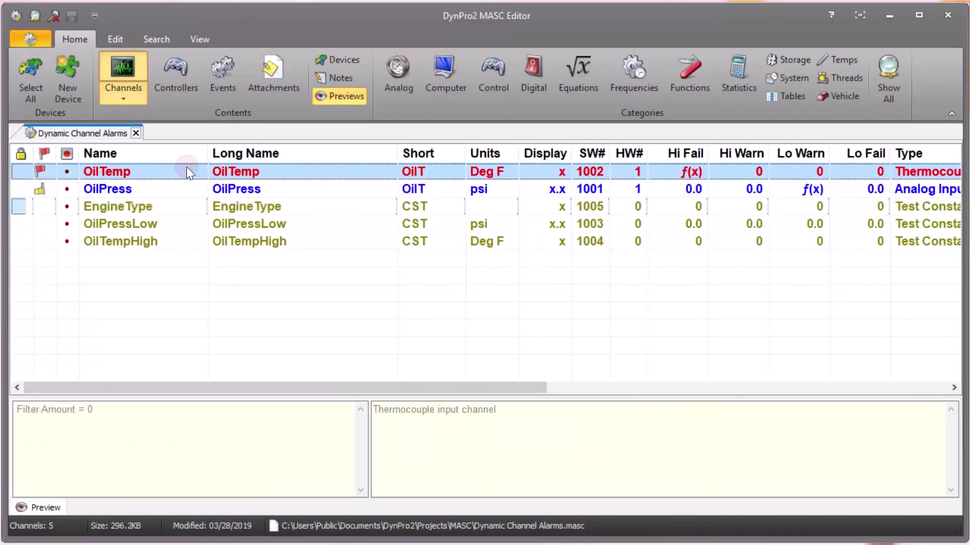
pyautogui.doubleClick(186, 167)
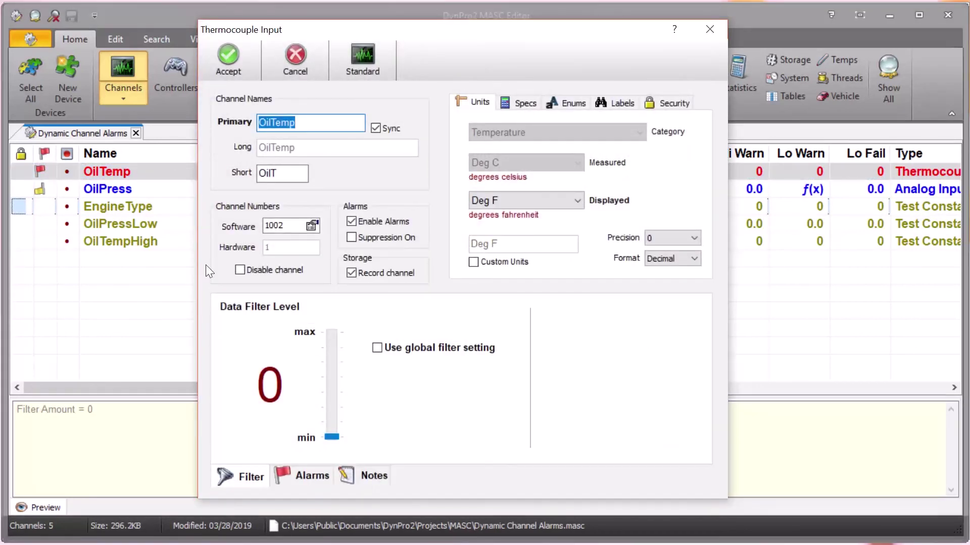
pyautogui.click(290, 478)
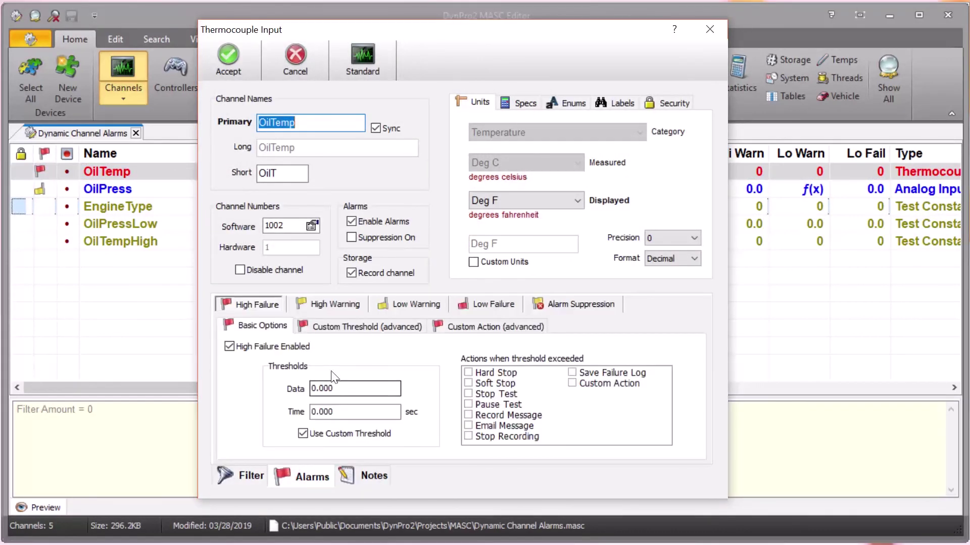
pyautogui.click(369, 327)
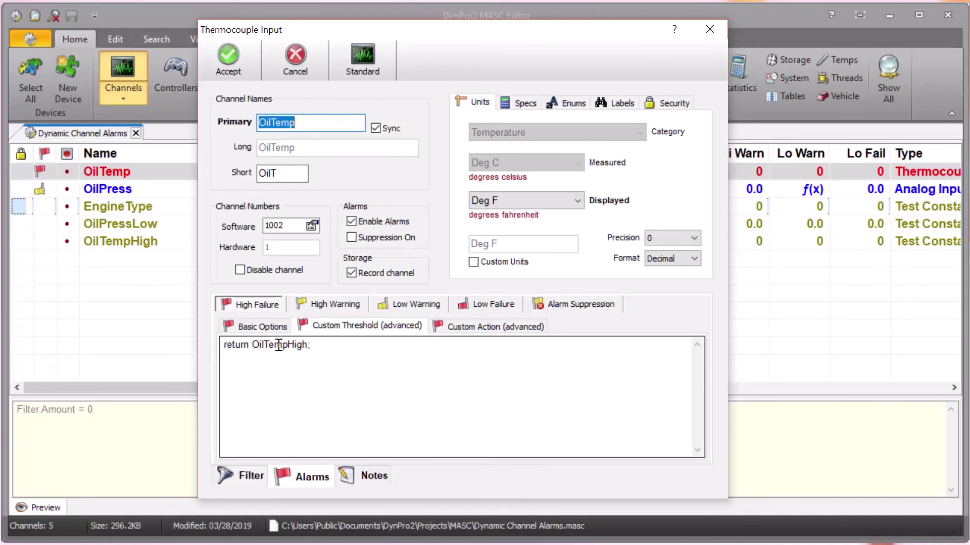
pyautogui.click(295, 56)
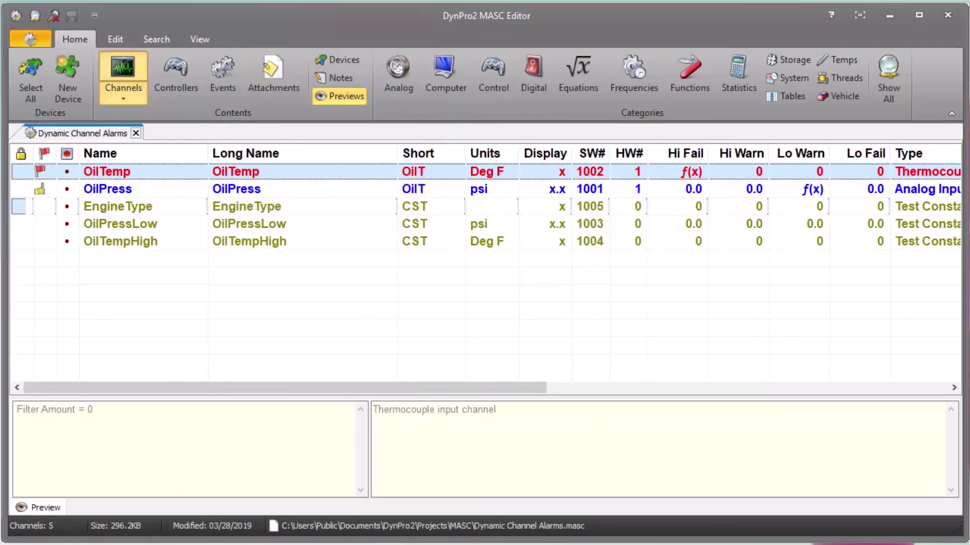
# - Switch to the PowerPoint slide show, advance to the next slide, and place the Excel alarm table beside its text
pyautogui.hotkey('alt', 'Tab')
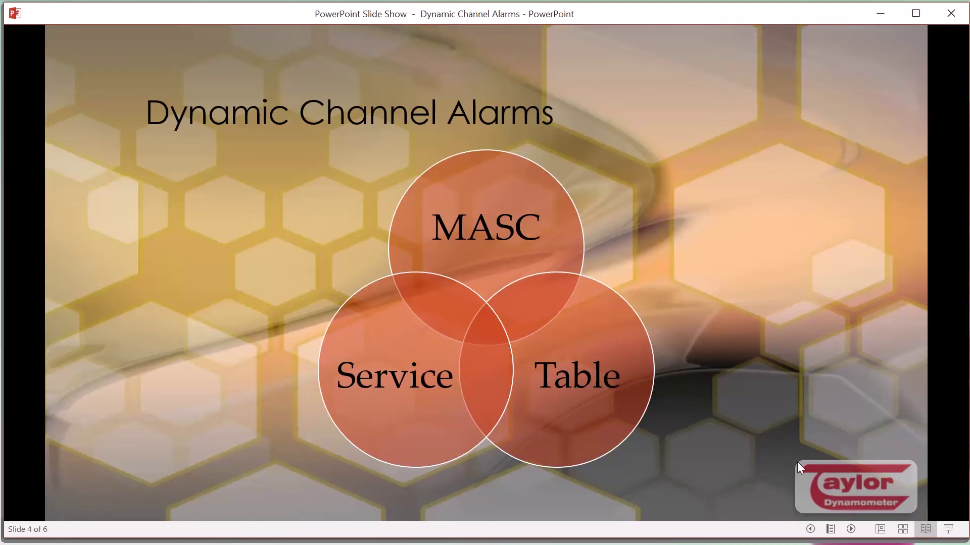
pyautogui.click(854, 530)
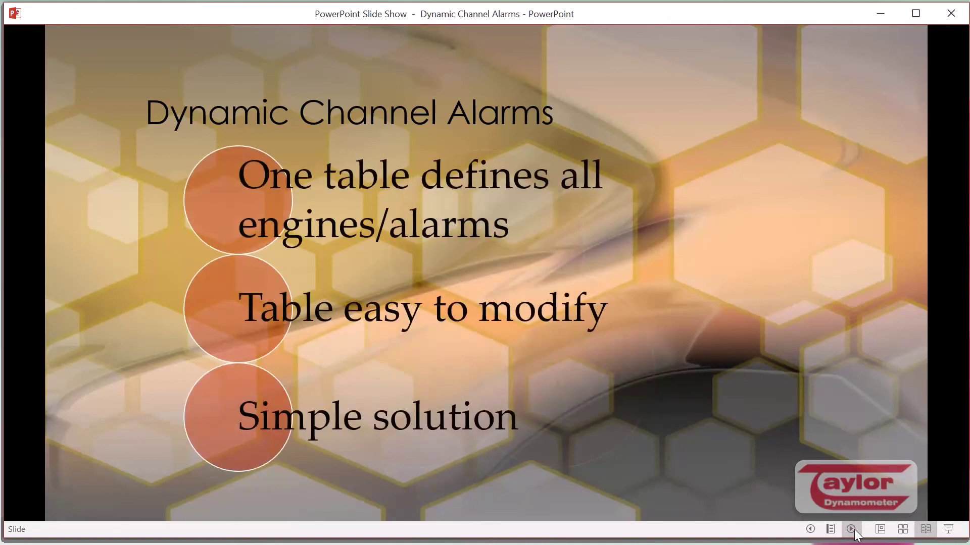
pyautogui.hotkey('alt', 'Tab')
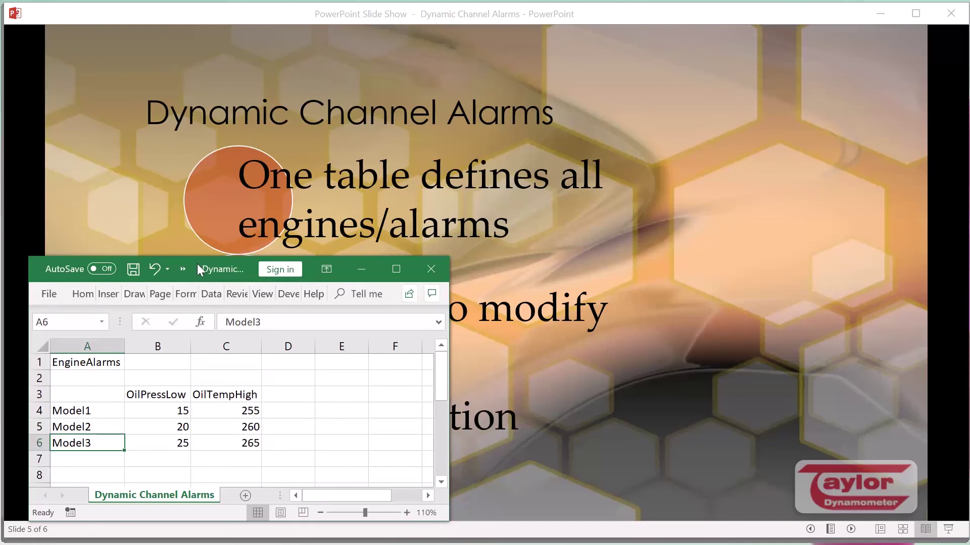
pyautogui.moveTo(198, 269); pyautogui.dragTo(805, 255)
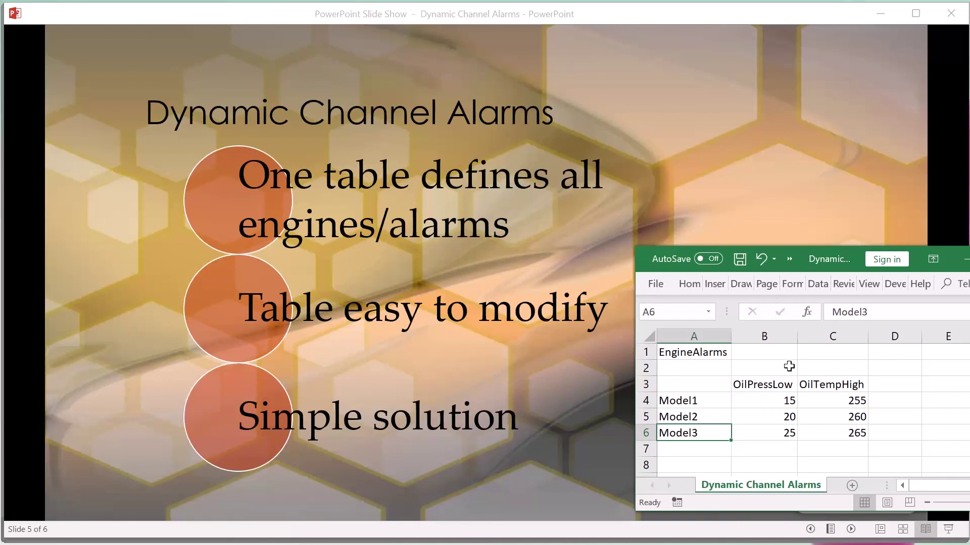